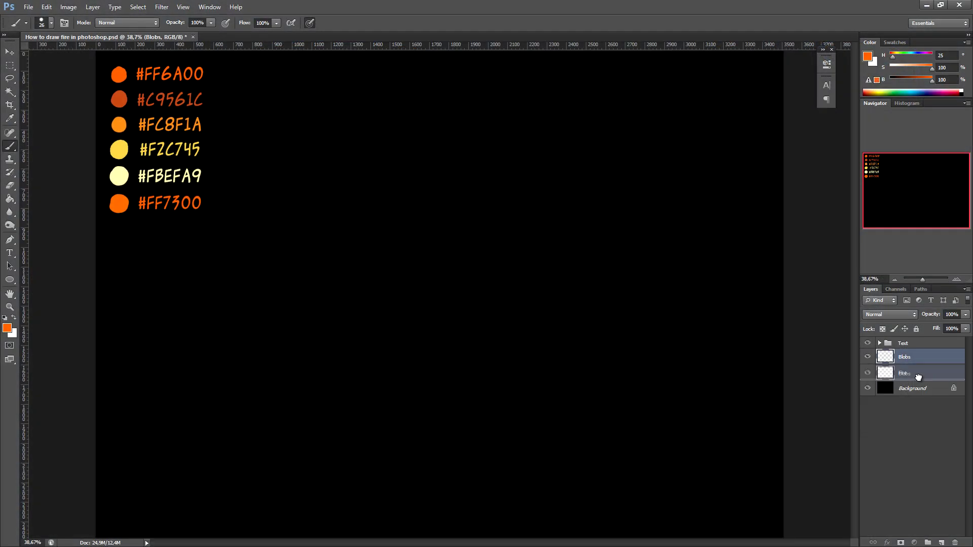
Step: Move Blobs beneath the new Fire layer and make Fire the active layer
{"action": "left_click_drag", "start_coordinate": [918, 358], "coordinate": [920, 377]}
{"action": "left_click", "coordinate": [922, 358]}
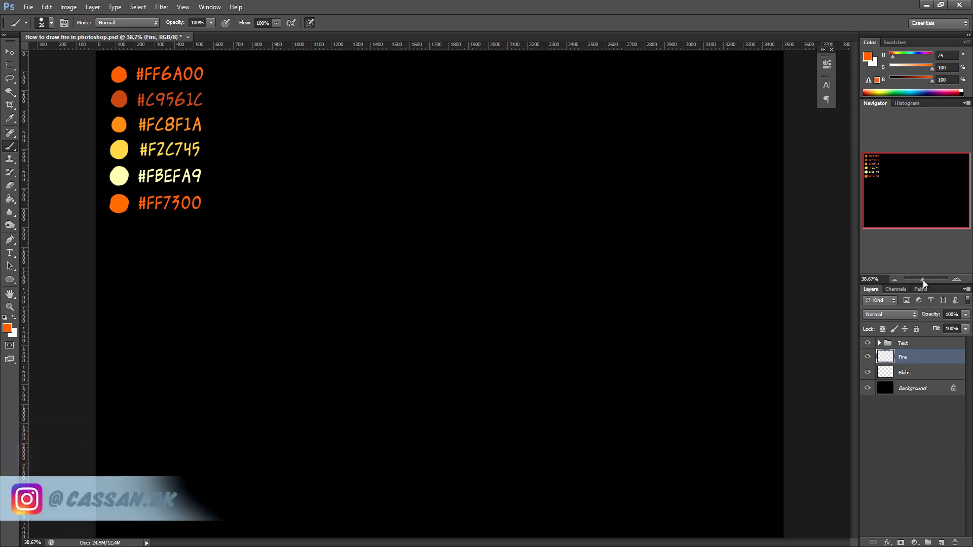
{"action": "left_click_drag", "start_coordinate": [923, 280], "coordinate": [926, 280]}
{"action": "left_click_drag", "start_coordinate": [916, 191], "coordinate": [890, 168]}
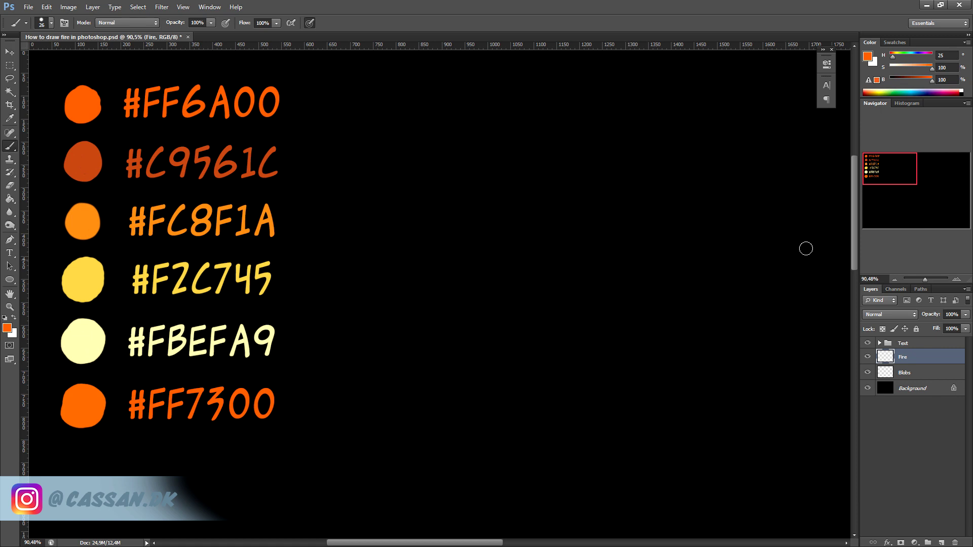
{"action": "left_click_drag", "start_coordinate": [923, 281], "coordinate": [922, 281]}
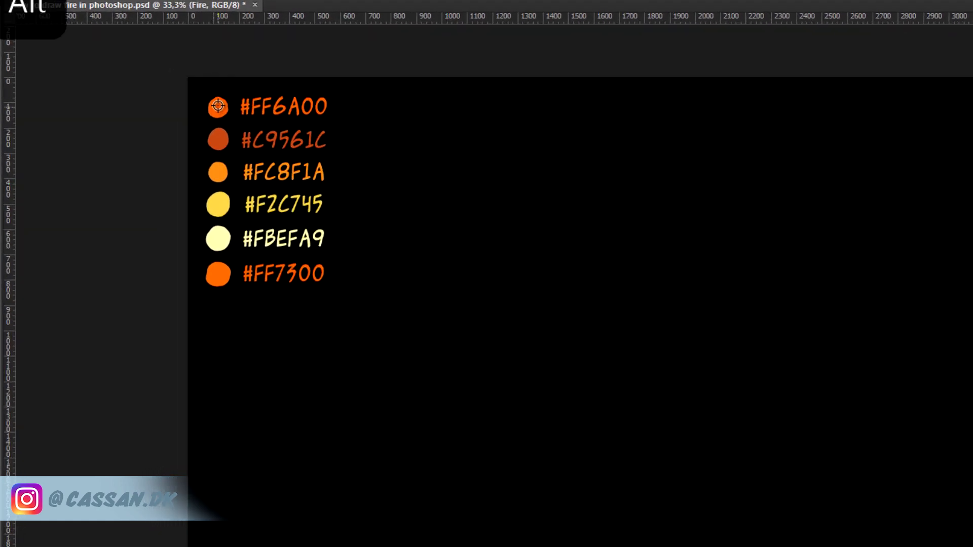
Step: Sample the orange swatch and set the brush to 504 px with 20% hardness
{"action": "left_click", "coordinate": [226, 100], "text": "alt"}
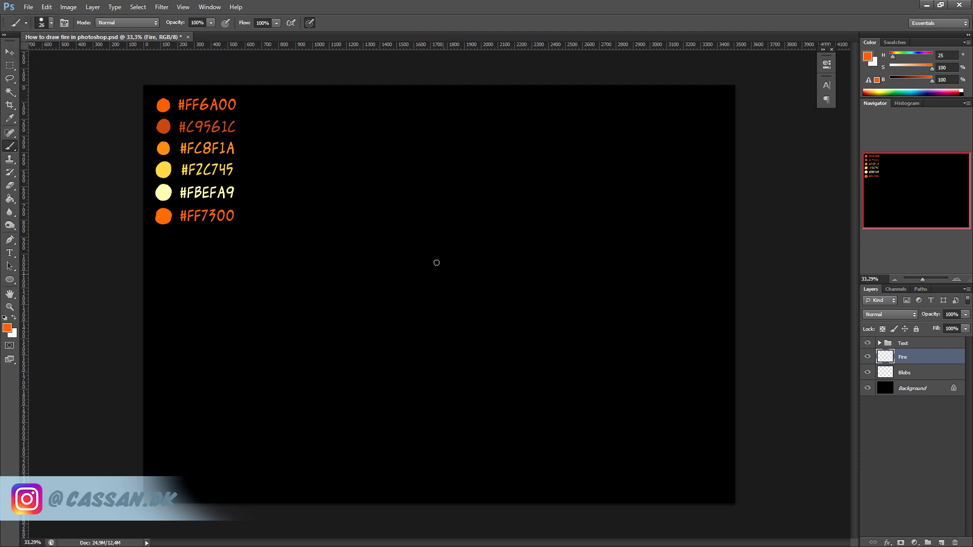
{"action": "right_click", "coordinate": [441, 254]}
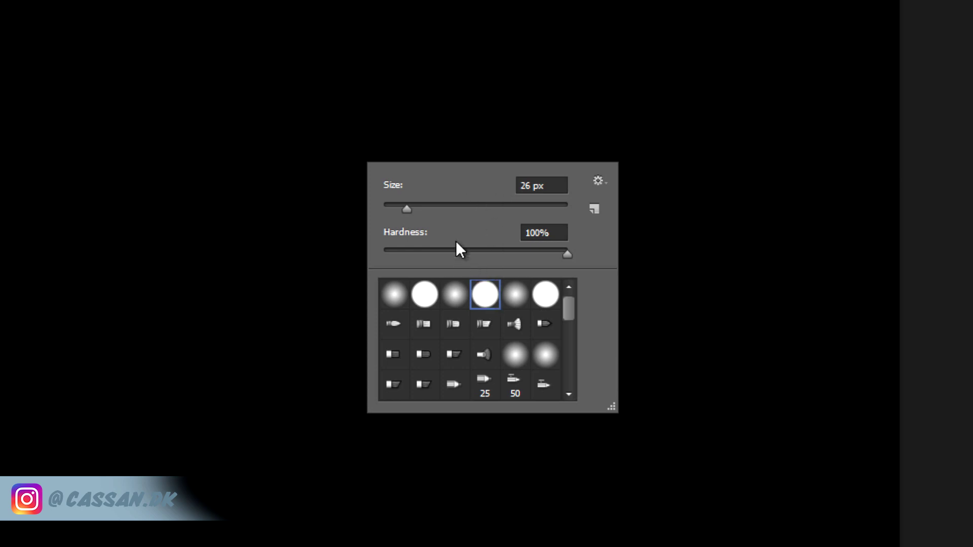
{"action": "mouse_move", "coordinate": [407, 208]}
{"action": "left_mouse_down"}
{"action": "mouse_move", "coordinate": [526, 224]}
{"action": "mouse_move", "coordinate": [552, 214]}
{"action": "left_mouse_up"}
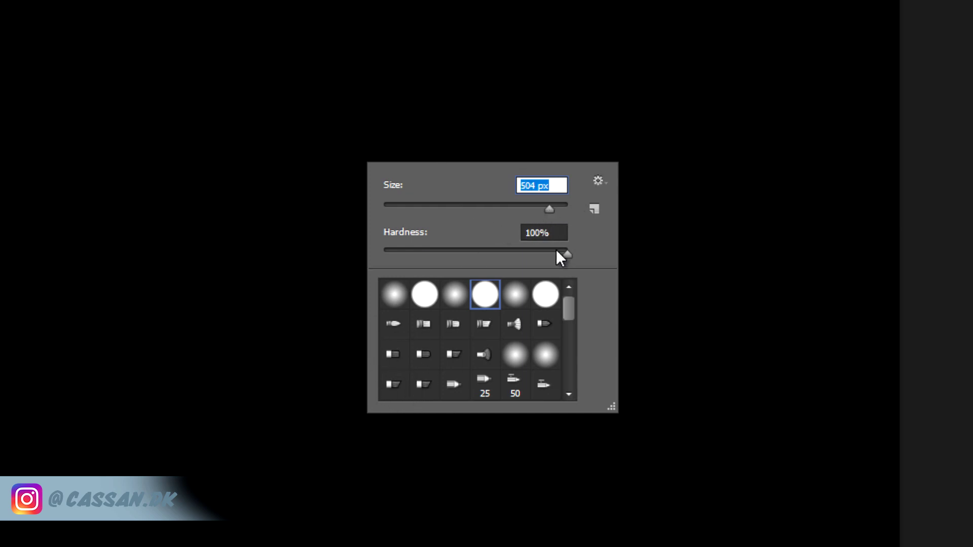
{"action": "key", "text": "Tab"}
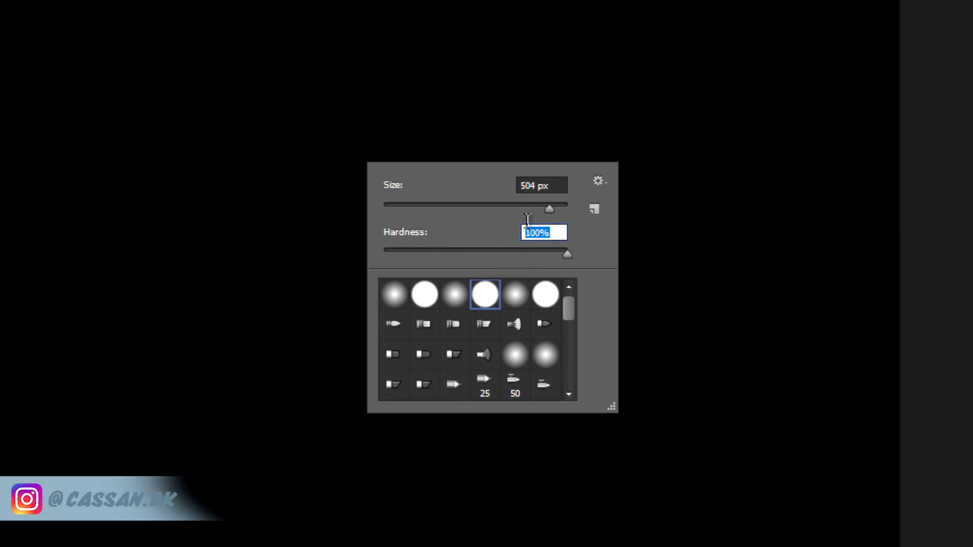
{"action": "type", "text": "20"}
{"action": "key", "text": "Return"}
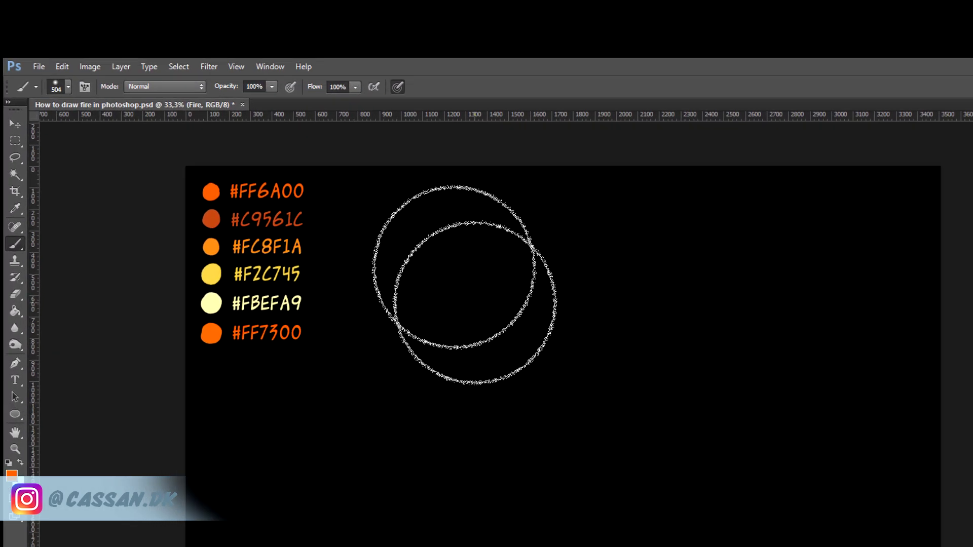
Step: Set the brush flow to 20% in the options bar
{"action": "left_click", "coordinate": [259, 24]}
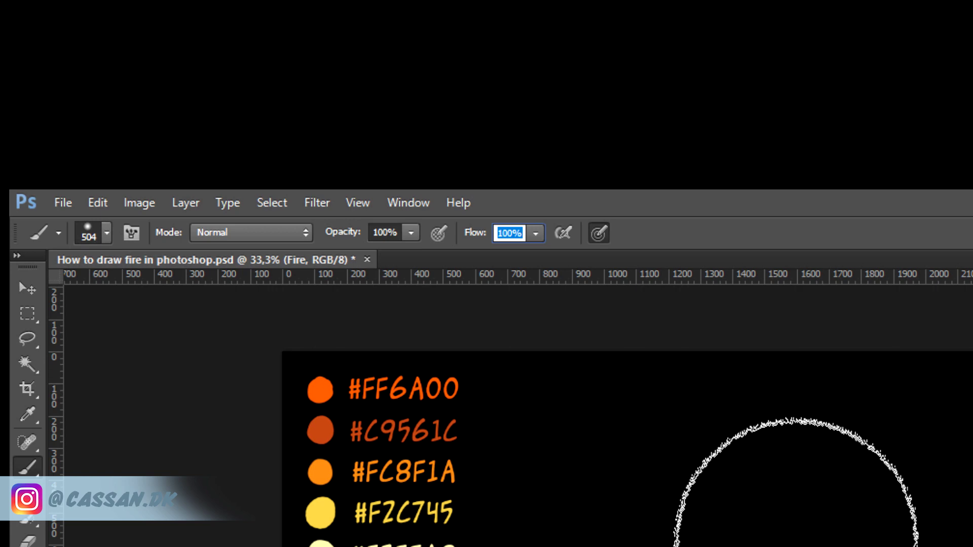
{"action": "type", "text": "20"}
{"action": "key", "text": "Return"}
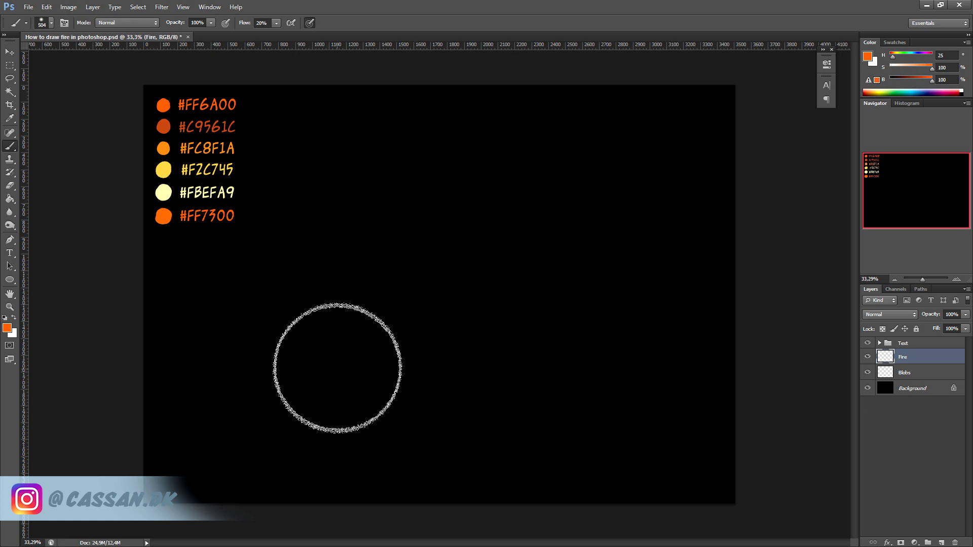
Step: Paint soft orange upward flame strokes across the middle of the Fire layer
{"action": "mouse_move", "coordinate": [340, 348]}
{"action": "left_mouse_down"}
{"action": "mouse_move", "coordinate": [313, 352]}
{"action": "mouse_move", "coordinate": [369, 359]}
{"action": "mouse_move", "coordinate": [432, 331]}
{"action": "mouse_move", "coordinate": [491, 328]}
{"action": "mouse_move", "coordinate": [532, 337]}
{"action": "mouse_move", "coordinate": [554, 358]}
{"action": "mouse_move", "coordinate": [293, 347]}
{"action": "mouse_move", "coordinate": [523, 313]}
{"action": "mouse_move", "coordinate": [561, 239]}
{"action": "mouse_move", "coordinate": [565, 250]}
{"action": "mouse_move", "coordinate": [515, 348]}
{"action": "mouse_move", "coordinate": [495, 229]}
{"action": "mouse_move", "coordinate": [446, 185]}
{"action": "mouse_move", "coordinate": [423, 228]}
{"action": "mouse_move", "coordinate": [517, 325]}
{"action": "mouse_move", "coordinate": [315, 239]}
{"action": "mouse_move", "coordinate": [276, 319]}
{"action": "mouse_move", "coordinate": [313, 361]}
{"action": "mouse_move", "coordinate": [321, 390]}
{"action": "mouse_move", "coordinate": [500, 396]}
{"action": "mouse_move", "coordinate": [556, 360]}
{"action": "mouse_move", "coordinate": [387, 254]}
{"action": "mouse_move", "coordinate": [591, 355]}
{"action": "mouse_move", "coordinate": [631, 224]}
{"action": "mouse_move", "coordinate": [383, 364]}
{"action": "mouse_move", "coordinate": [319, 321]}
{"action": "mouse_move", "coordinate": [547, 385]}
{"action": "mouse_move", "coordinate": [494, 315]}
{"action": "mouse_move", "coordinate": [329, 380]}
{"action": "mouse_move", "coordinate": [344, 253]}
{"action": "mouse_move", "coordinate": [667, 435]}
{"action": "mouse_move", "coordinate": [576, 446]}
{"action": "mouse_move", "coordinate": [563, 463]}
{"action": "left_mouse_up"}
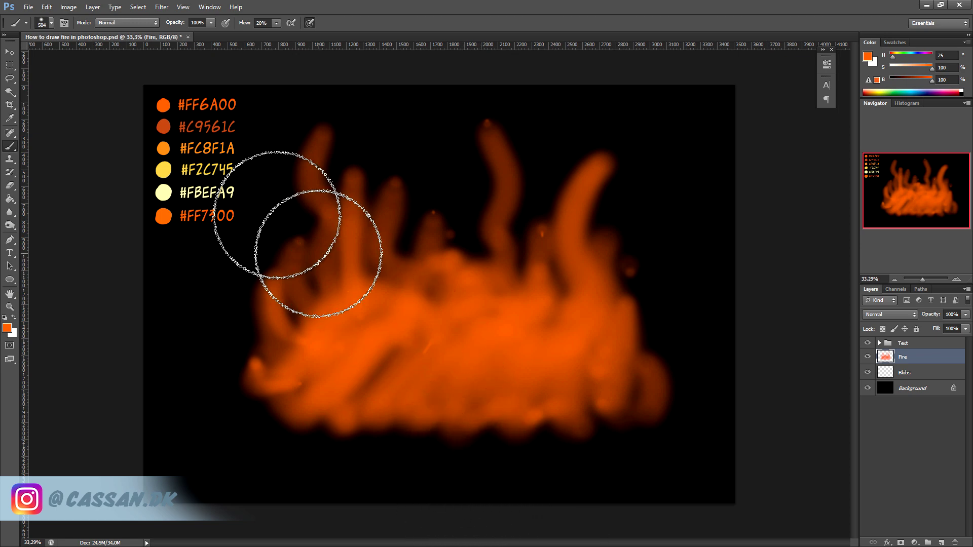
Step: Apply a Gaussian Blur with a 180-pixel radius to the Fire layer
{"action": "left_click", "coordinate": [141, 7]}
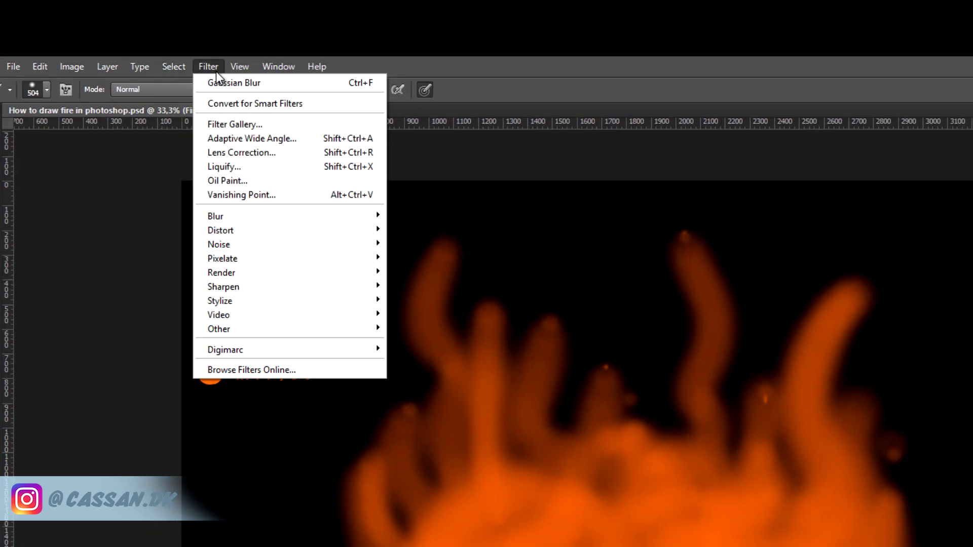
{"action": "mouse_move", "coordinate": [214, 216]}
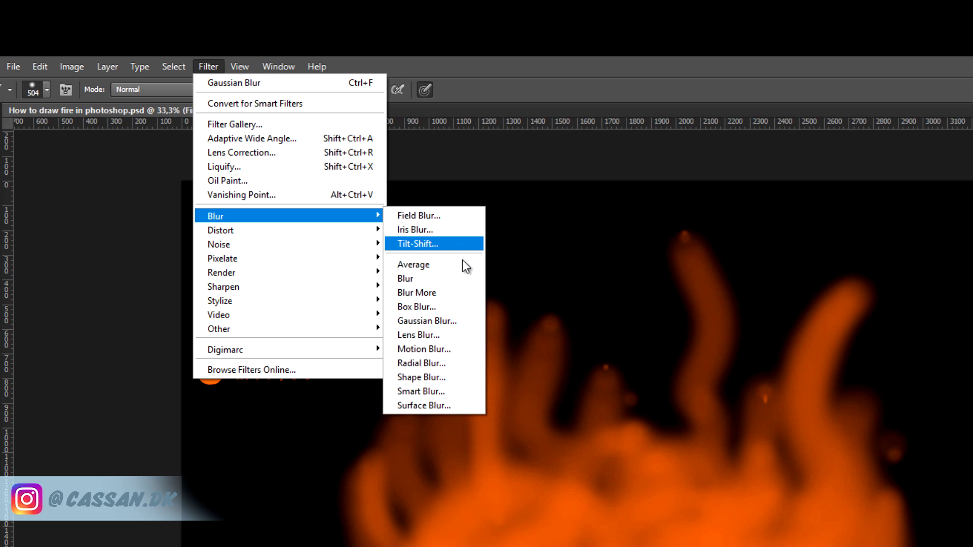
{"action": "left_click", "coordinate": [467, 319]}
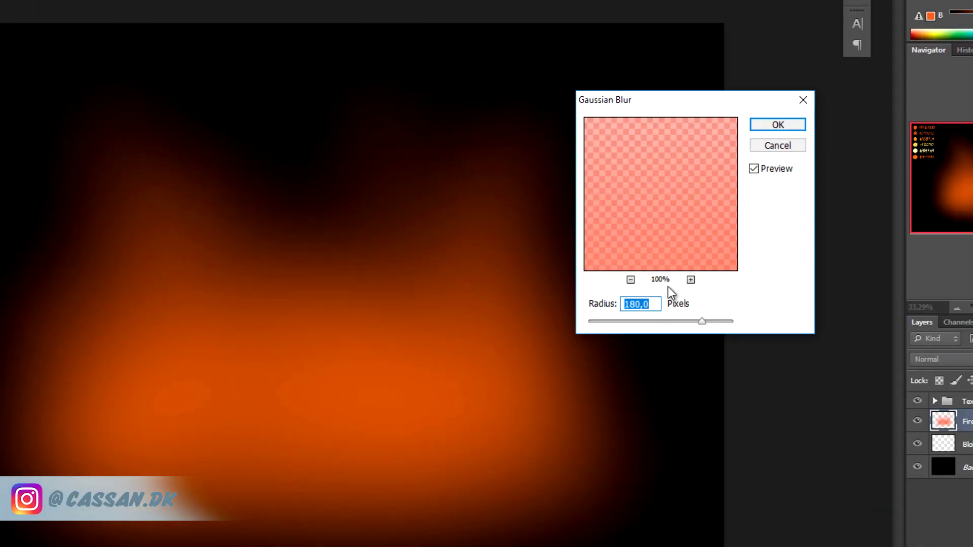
{"action": "left_click", "coordinate": [656, 304]}
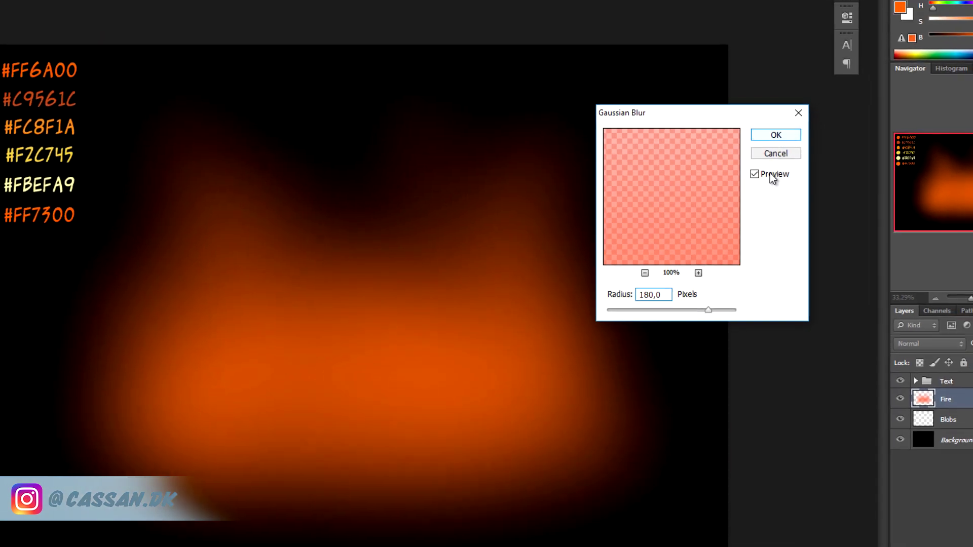
{"action": "left_click", "coordinate": [778, 125]}
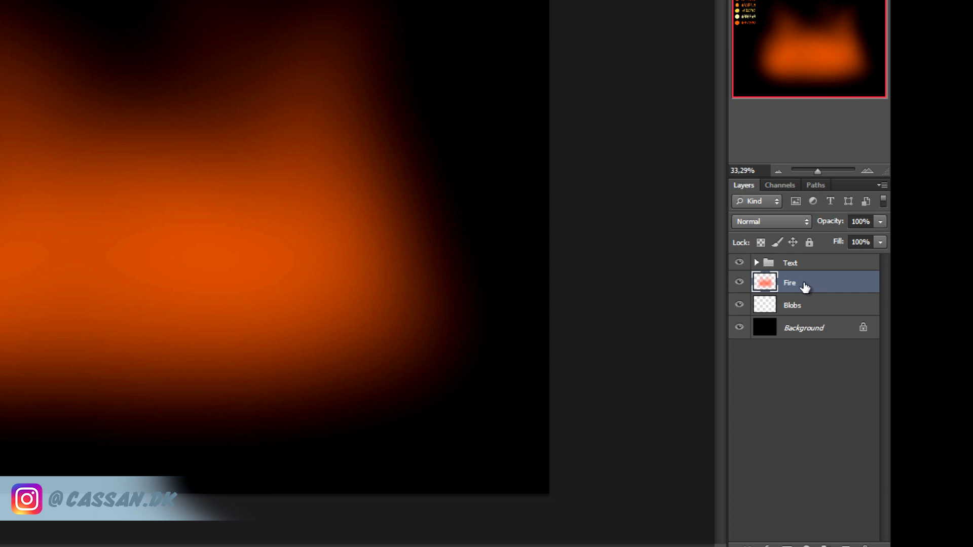
Step: Lower the Fire layer's opacity to 70% and set the brush size to 39 px
{"action": "left_click", "coordinate": [881, 222]}
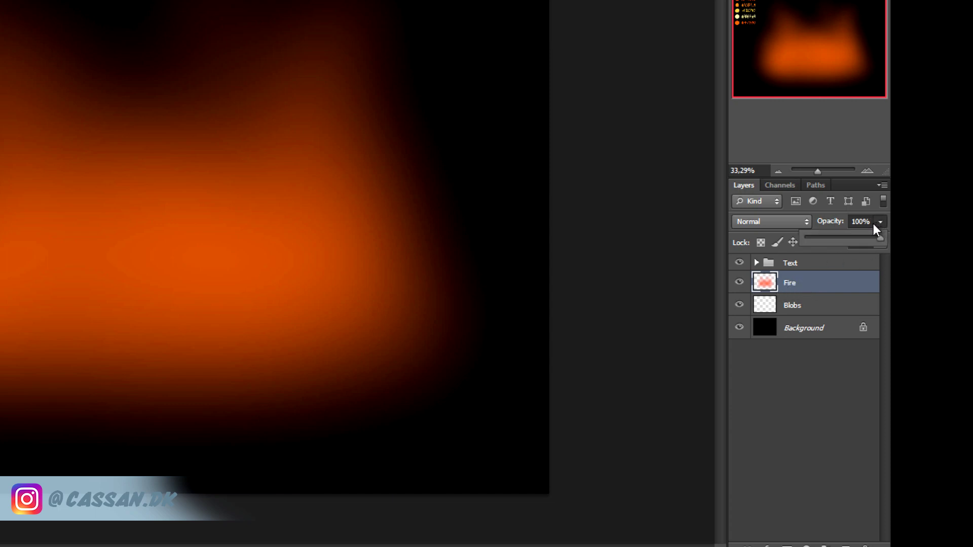
{"action": "left_click_drag", "start_coordinate": [856, 245], "coordinate": [920, 288]}
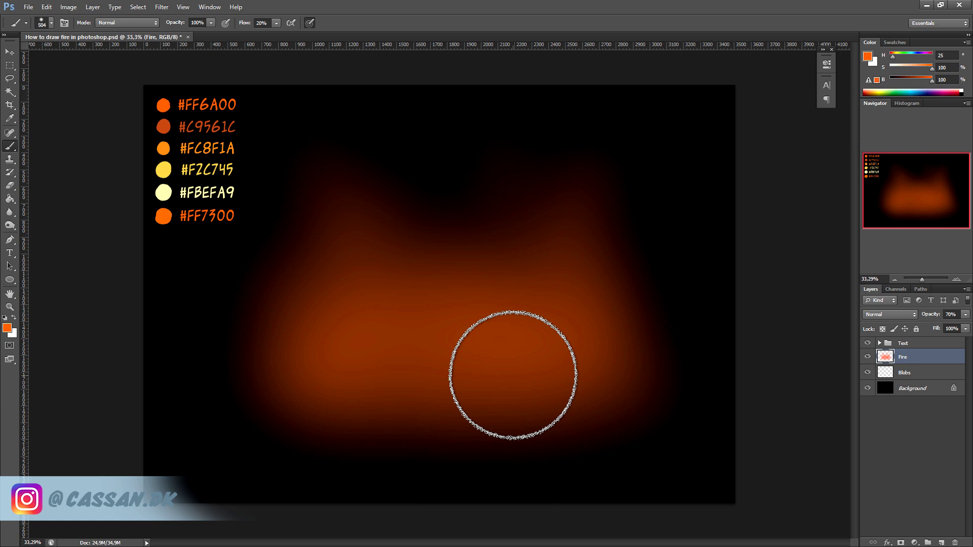
{"action": "right_click", "coordinate": [507, 350]}
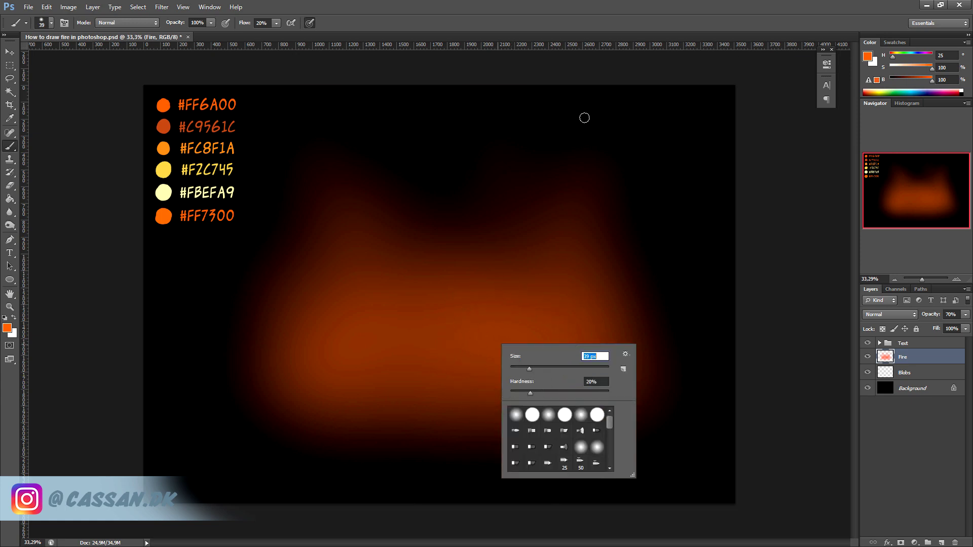
{"action": "type", "text": "39"}
{"action": "key", "text": "Return"}
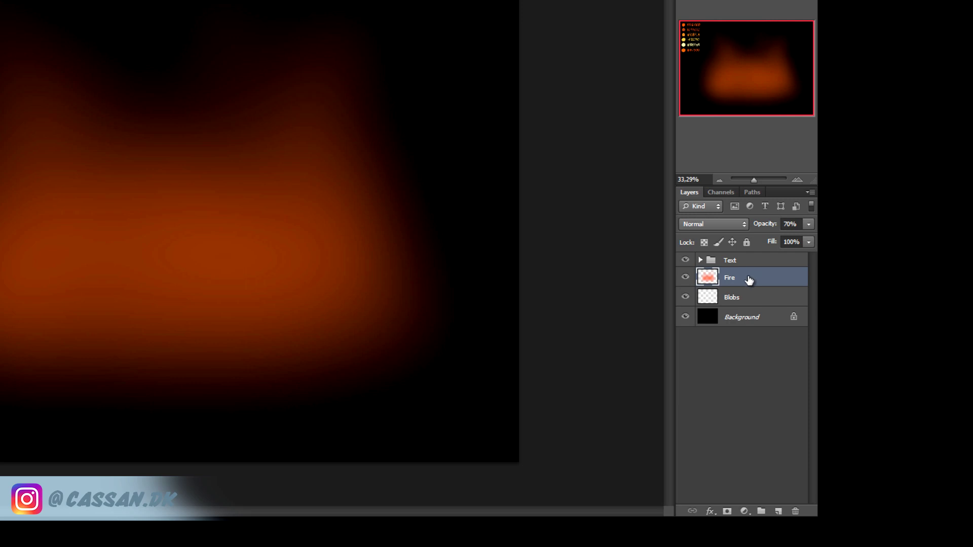
Step: Add a new layer above Fire and sample the darker #C9561C orange
{"action": "left_click", "coordinate": [779, 512]}
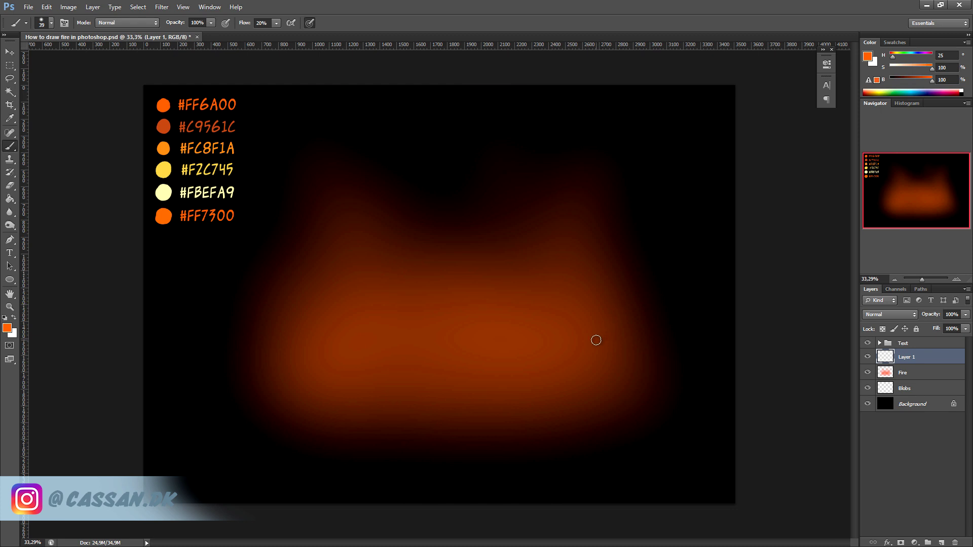
{"action": "key", "text": "alt"}
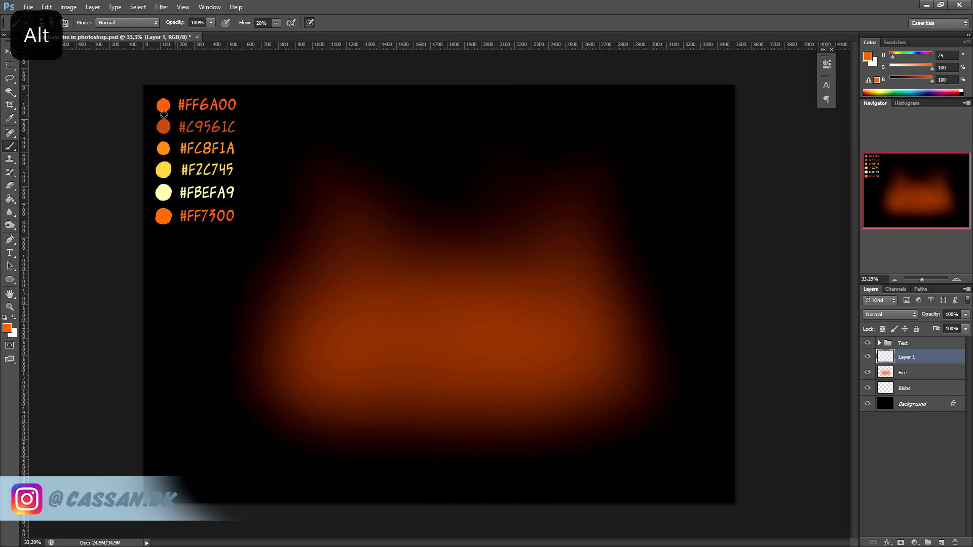
{"action": "left_click", "coordinate": [164, 127], "text": "alt"}
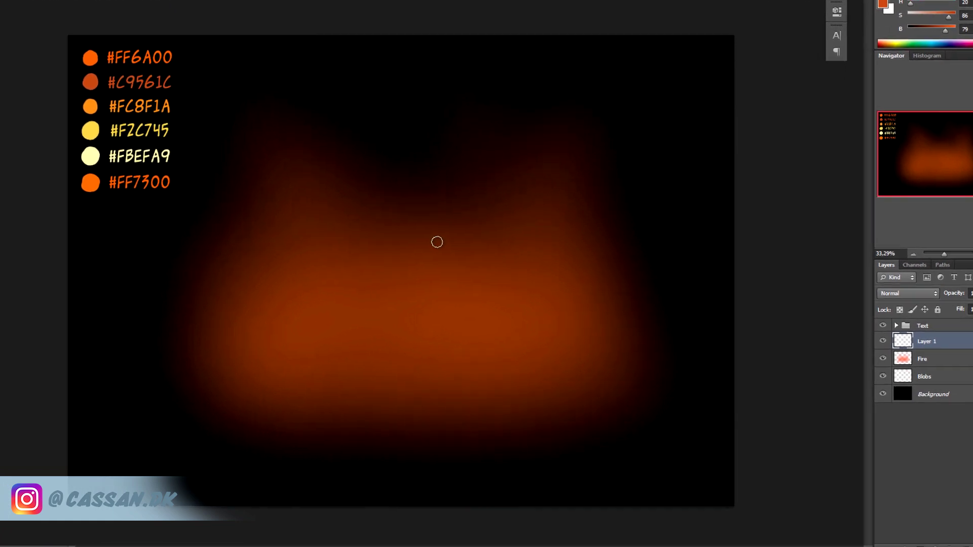
{"action": "right_click", "coordinate": [420, 244]}
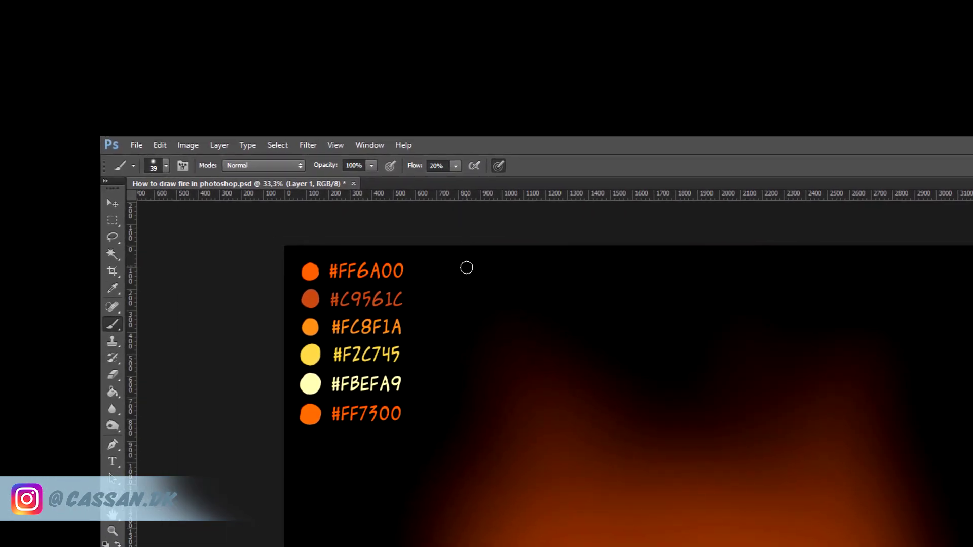
Step: Set the brush opacity to 20% in the options bar
{"action": "left_click", "coordinate": [346, 165]}
{"action": "type", "text": "20"}
{"action": "key", "text": "Return"}
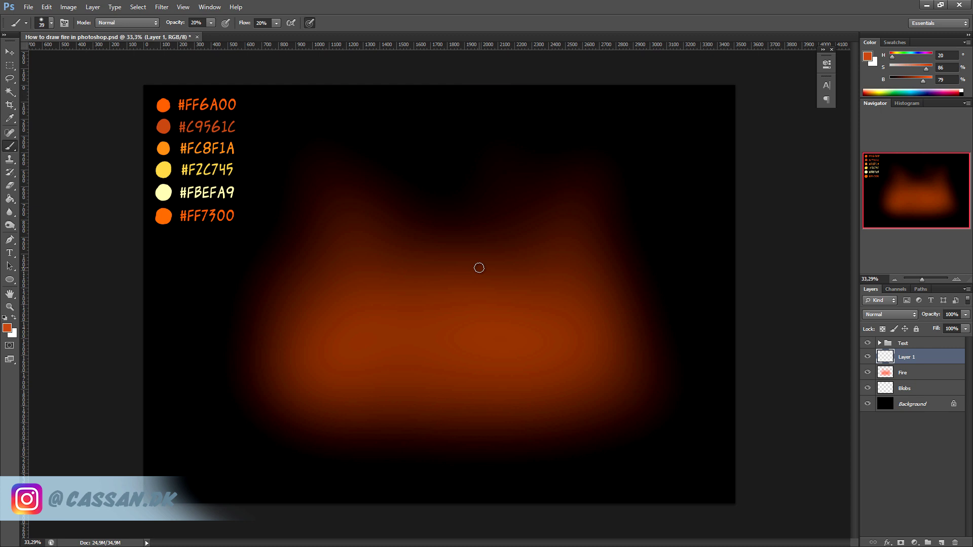
{"action": "right_click", "coordinate": [455, 268]}
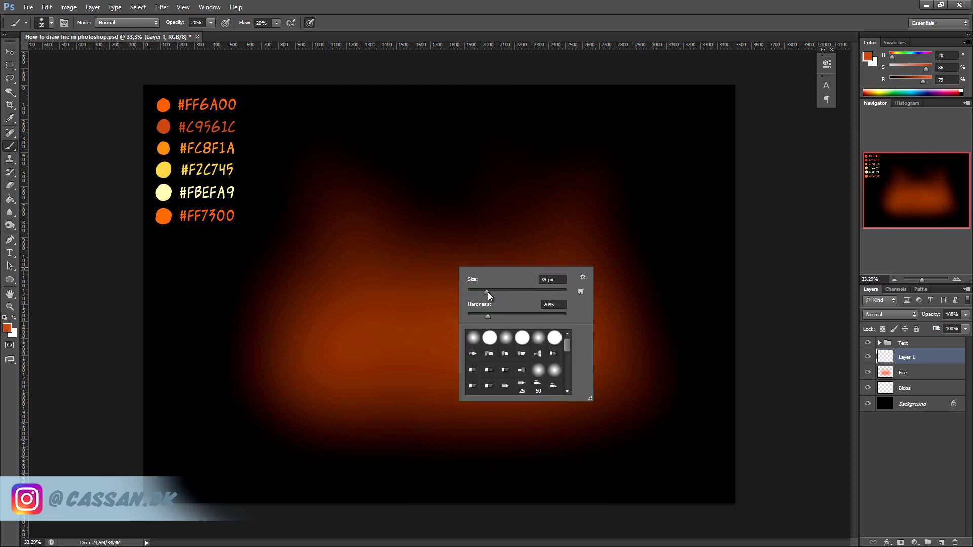
Step: Enlarge the brush and paint dark-orange flame wisps rising across the left, centre and right
{"action": "left_click_drag", "start_coordinate": [487, 292], "coordinate": [530, 292]}
{"action": "key", "text": "Return"}
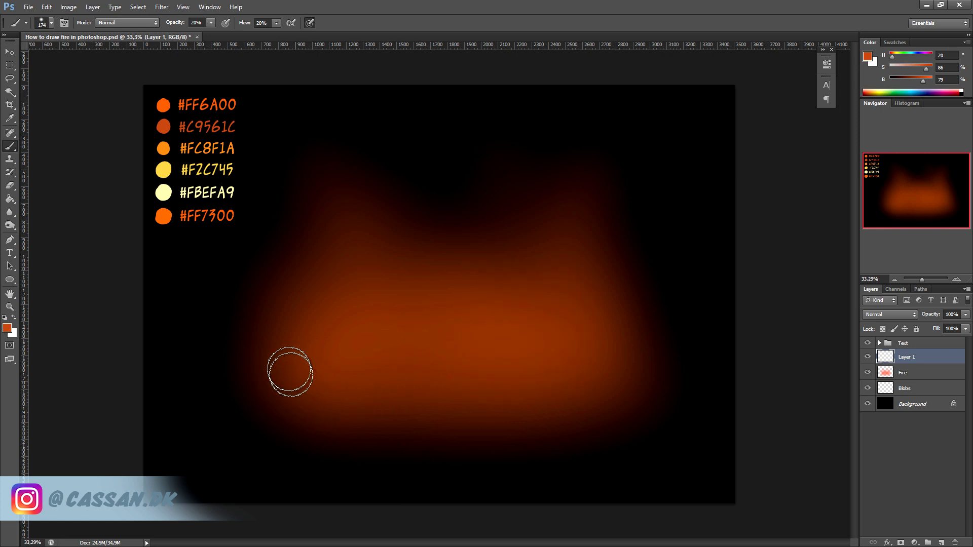
{"action": "left_click_drag", "start_coordinate": [290, 372], "coordinate": [347, 185]}
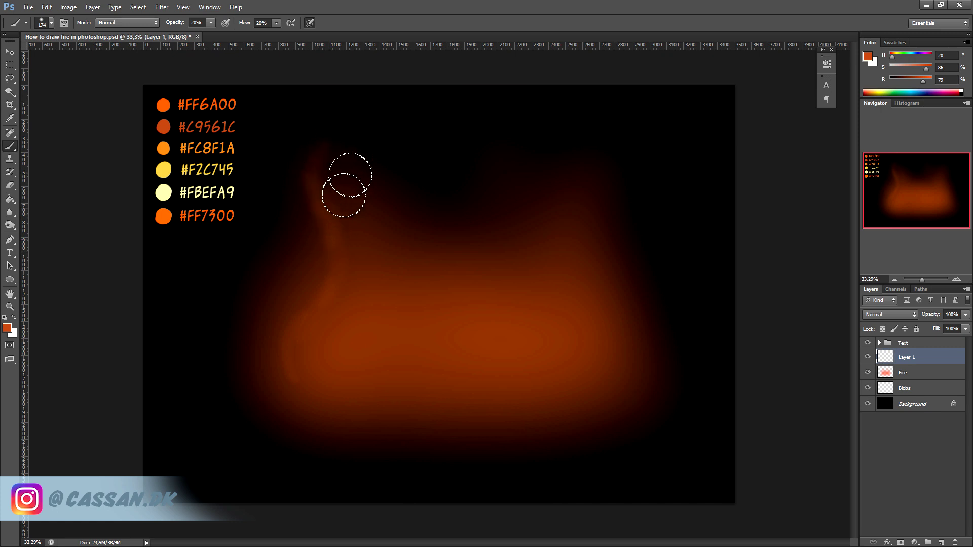
{"action": "left_click_drag", "start_coordinate": [300, 279], "coordinate": [271, 211]}
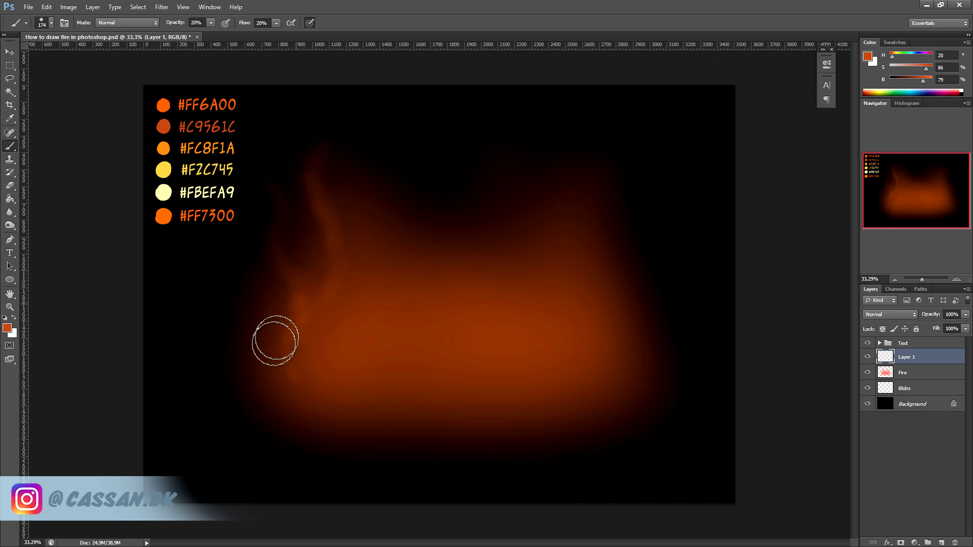
{"action": "left_click_drag", "start_coordinate": [452, 289], "coordinate": [439, 174]}
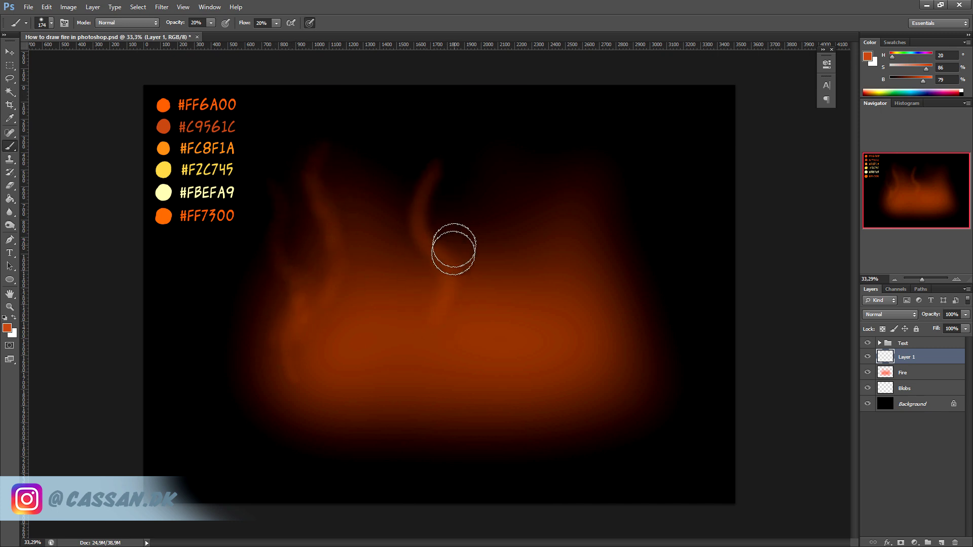
{"action": "left_click_drag", "start_coordinate": [500, 287], "coordinate": [478, 126]}
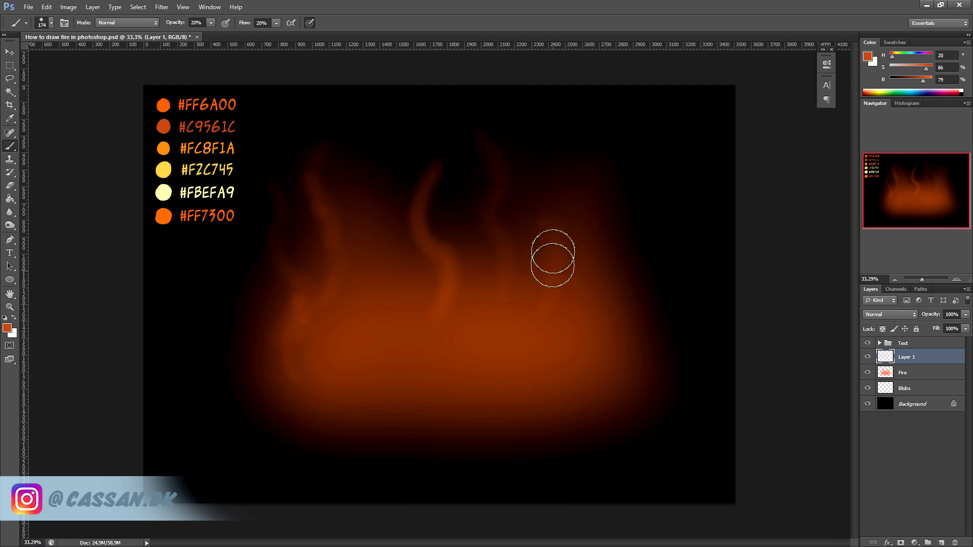
{"action": "left_click_drag", "start_coordinate": [568, 293], "coordinate": [573, 143]}
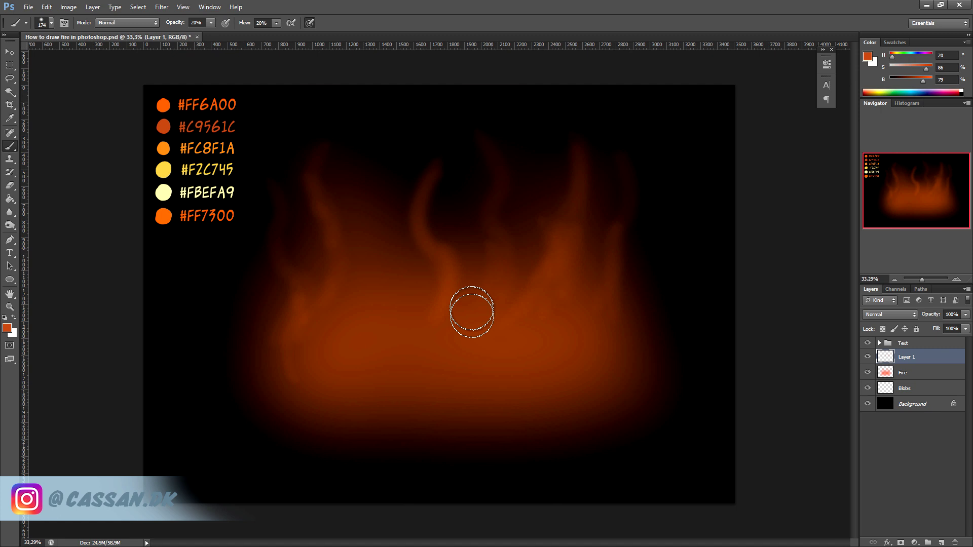
{"action": "left_click_drag", "start_coordinate": [378, 287], "coordinate": [365, 161]}
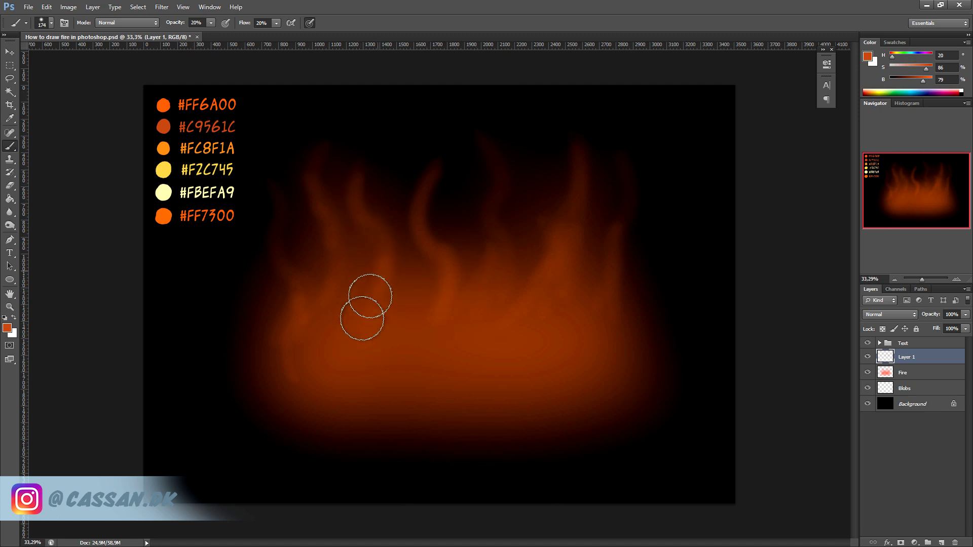
{"action": "left_click_drag", "start_coordinate": [292, 311], "coordinate": [284, 147]}
{"action": "left_click_drag", "start_coordinate": [458, 276], "coordinate": [455, 166]}
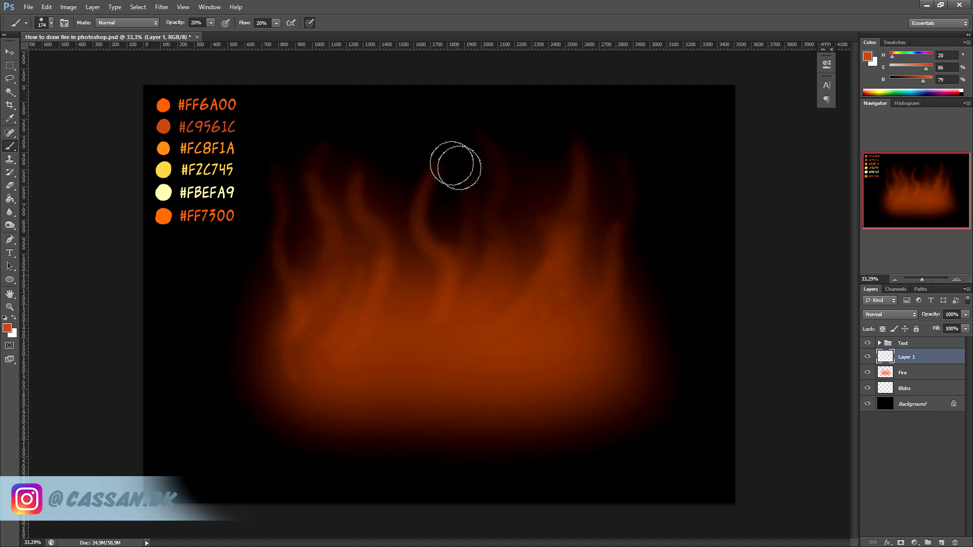
Step: Reinforce the central, left and right flame tongues with more dark-orange strokes
{"action": "left_click_drag", "start_coordinate": [450, 315], "coordinate": [457, 192]}
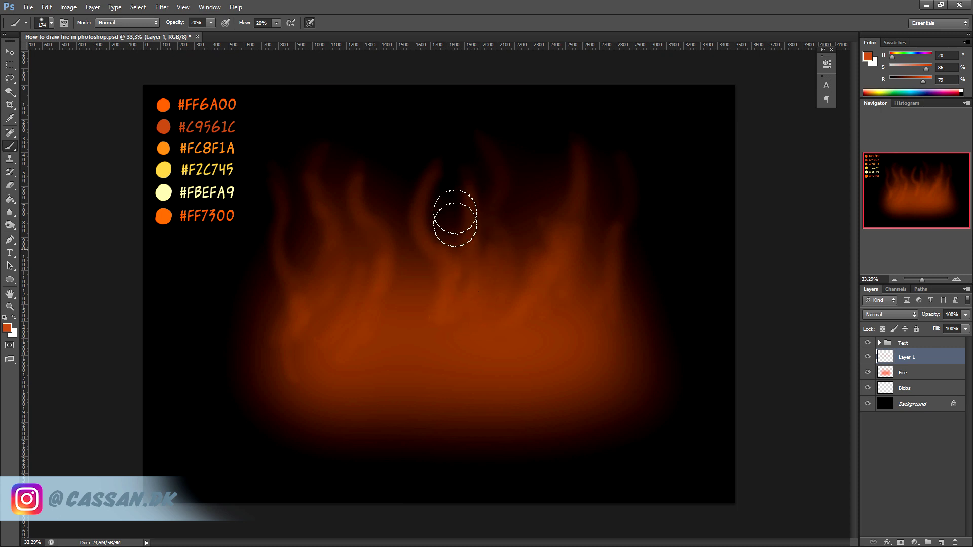
{"action": "left_click_drag", "start_coordinate": [436, 299], "coordinate": [431, 183]}
{"action": "left_click_drag", "start_coordinate": [456, 294], "coordinate": [304, 167]}
{"action": "left_click_drag", "start_coordinate": [282, 279], "coordinate": [285, 224]}
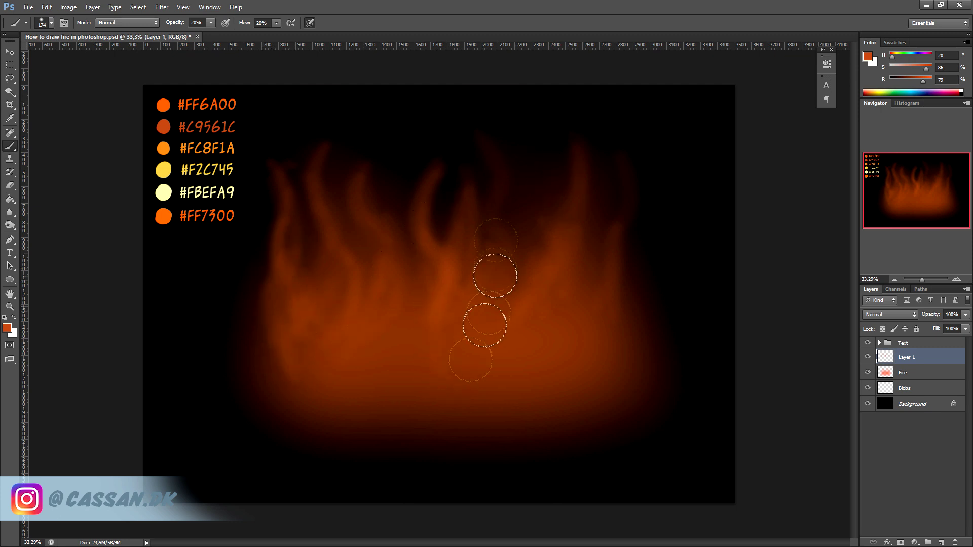
{"action": "left_click_drag", "start_coordinate": [487, 304], "coordinate": [504, 189]}
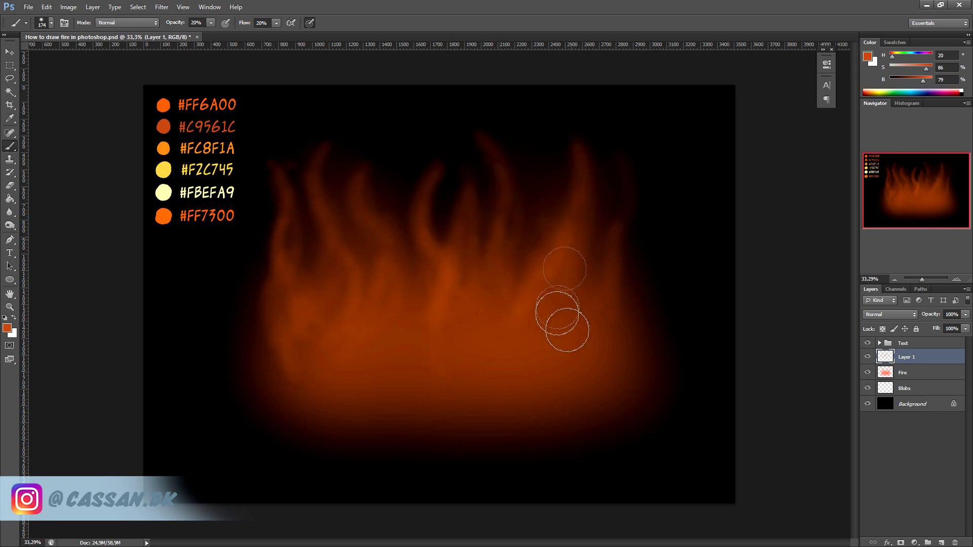
{"action": "left_click_drag", "start_coordinate": [561, 322], "coordinate": [630, 225]}
{"action": "left_click_drag", "start_coordinate": [621, 355], "coordinate": [630, 187]}
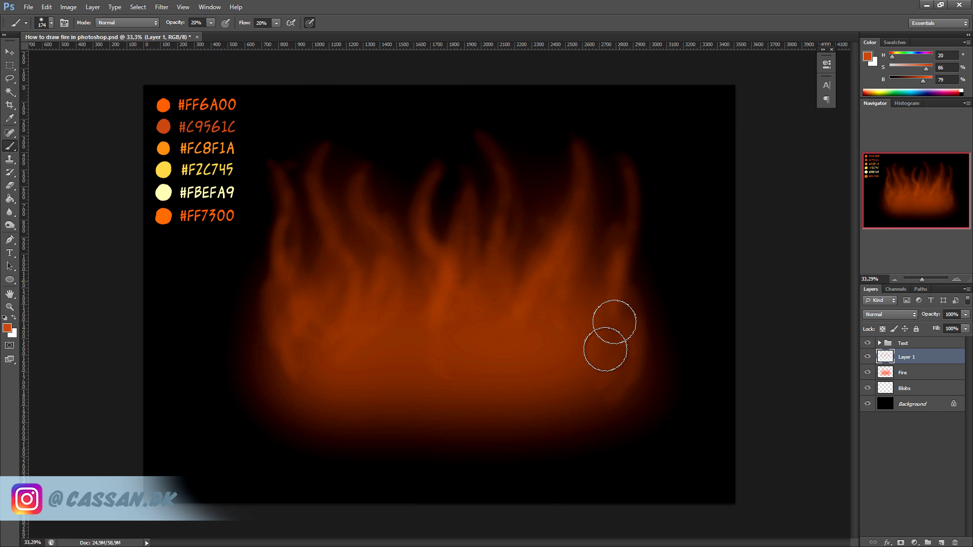
{"action": "left_click_drag", "start_coordinate": [393, 261], "coordinate": [347, 251]}
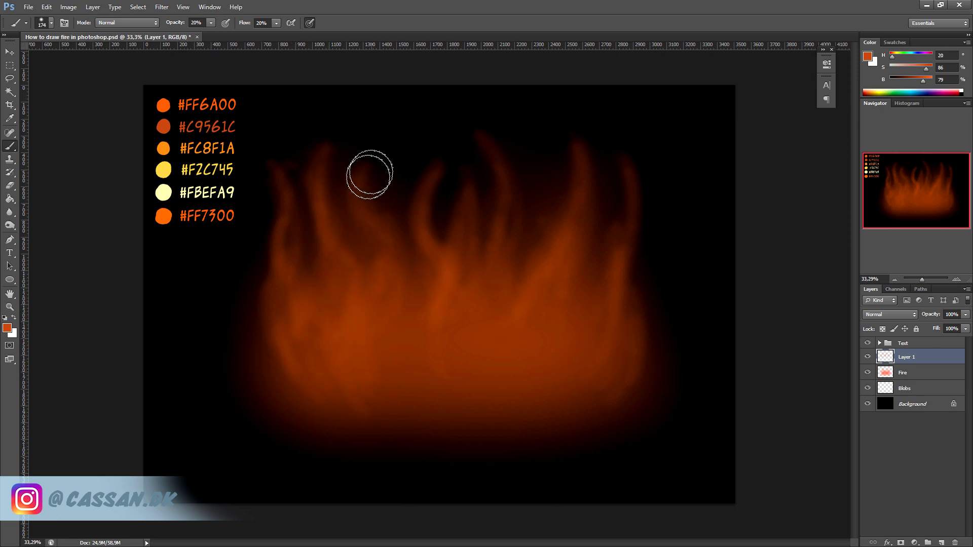
{"action": "mouse_move", "coordinate": [370, 169]}
{"action": "left_mouse_down"}
{"action": "mouse_move", "coordinate": [391, 277]}
{"action": "mouse_move", "coordinate": [509, 207]}
{"action": "mouse_move", "coordinate": [281, 285]}
{"action": "mouse_move", "coordinate": [283, 297]}
{"action": "mouse_move", "coordinate": [641, 207]}
{"action": "mouse_move", "coordinate": [564, 268]}
{"action": "mouse_move", "coordinate": [634, 200]}
{"action": "left_mouse_up"}
{"action": "mouse_move", "coordinate": [632, 248]}
{"action": "left_mouse_down"}
{"action": "mouse_move", "coordinate": [606, 293]}
{"action": "mouse_move", "coordinate": [625, 370]}
{"action": "mouse_move", "coordinate": [446, 299]}
{"action": "mouse_move", "coordinate": [404, 340]}
{"action": "mouse_move", "coordinate": [460, 321]}
{"action": "mouse_move", "coordinate": [478, 360]}
{"action": "mouse_move", "coordinate": [447, 409]}
{"action": "mouse_move", "coordinate": [397, 250]}
{"action": "mouse_move", "coordinate": [387, 265]}
{"action": "mouse_move", "coordinate": [395, 113]}
{"action": "mouse_move", "coordinate": [397, 163]}
{"action": "left_mouse_up"}
{"action": "mouse_move", "coordinate": [350, 110]}
{"action": "left_mouse_down"}
{"action": "mouse_move", "coordinate": [278, 109]}
{"action": "mouse_move", "coordinate": [248, 225]}
{"action": "left_mouse_up"}
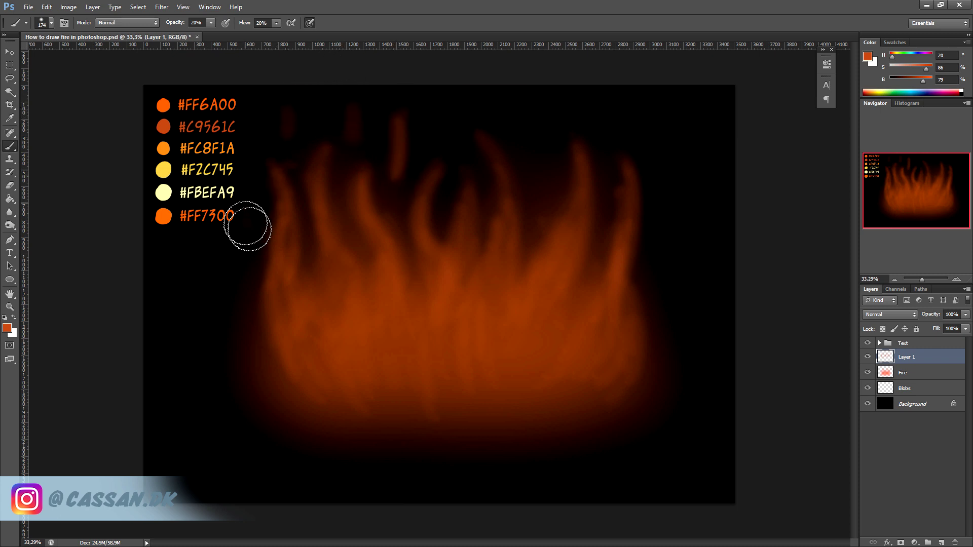
Step: Add a wavy right-side streak and faint streaks above and beside the fire
{"action": "mouse_move", "coordinate": [677, 187]}
{"action": "left_mouse_down"}
{"action": "mouse_move", "coordinate": [663, 203]}
{"action": "mouse_move", "coordinate": [668, 174]}
{"action": "mouse_move", "coordinate": [662, 251]}
{"action": "left_mouse_up"}
{"action": "left_click_drag", "start_coordinate": [623, 108], "coordinate": [631, 132]}
{"action": "left_click_drag", "start_coordinate": [525, 105], "coordinate": [527, 170]}
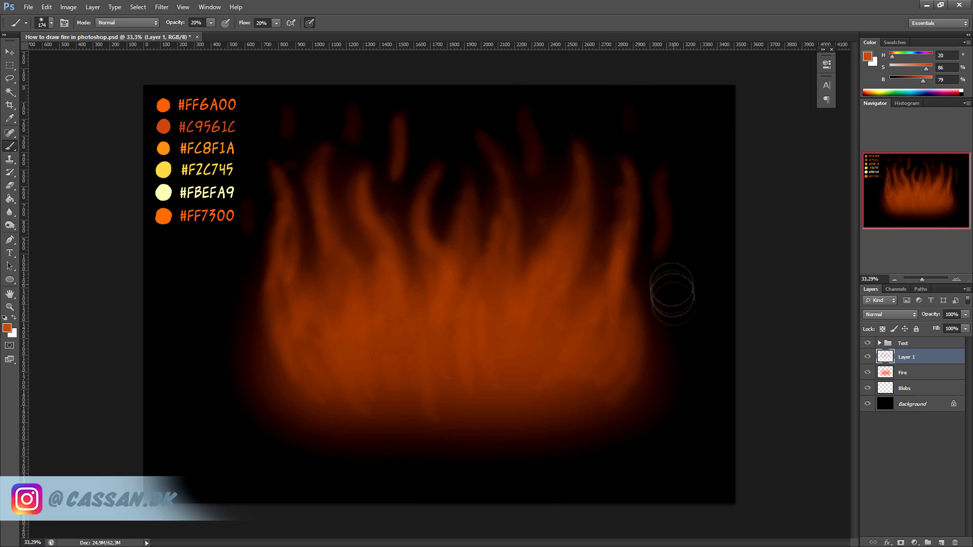
{"action": "left_click_drag", "start_coordinate": [669, 284], "coordinate": [676, 294]}
{"action": "left_click_drag", "start_coordinate": [456, 145], "coordinate": [446, 104]}
{"action": "left_click_drag", "start_coordinate": [522, 114], "coordinate": [538, 175]}
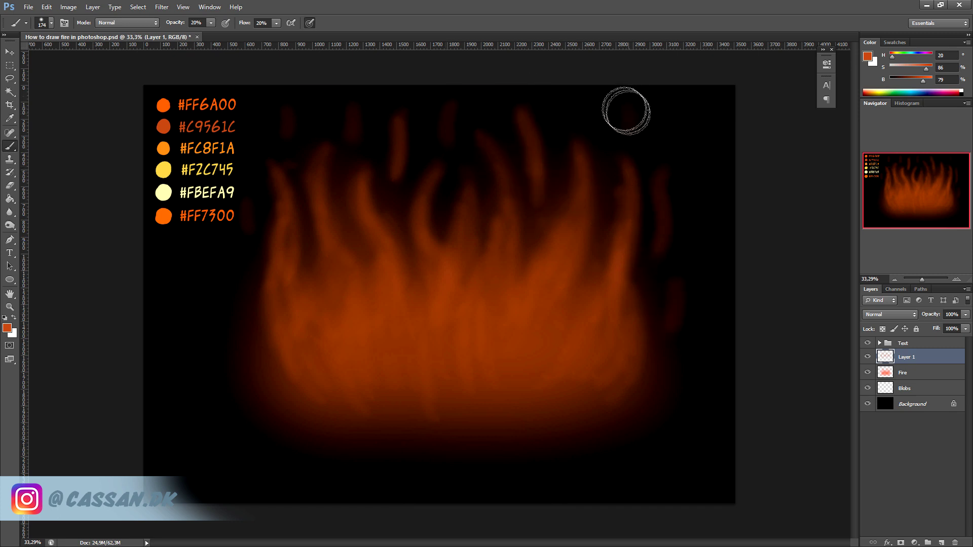
{"action": "left_click_drag", "start_coordinate": [660, 177], "coordinate": [682, 256]}
{"action": "left_click_drag", "start_coordinate": [401, 152], "coordinate": [397, 120]}
{"action": "left_click_drag", "start_coordinate": [446, 142], "coordinate": [449, 102]}
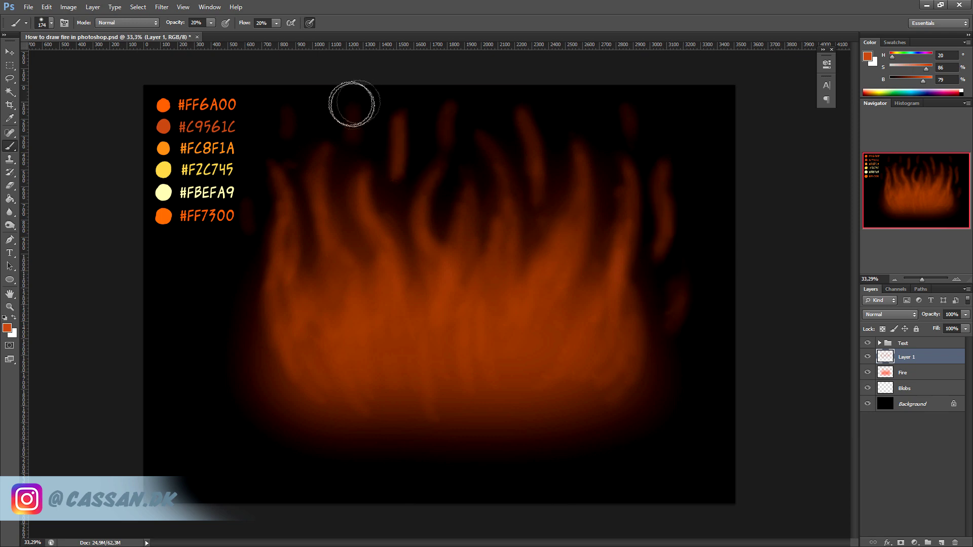
{"action": "left_click_drag", "start_coordinate": [350, 102], "coordinate": [289, 111]}
{"action": "left_click_drag", "start_coordinate": [249, 183], "coordinate": [250, 223]}
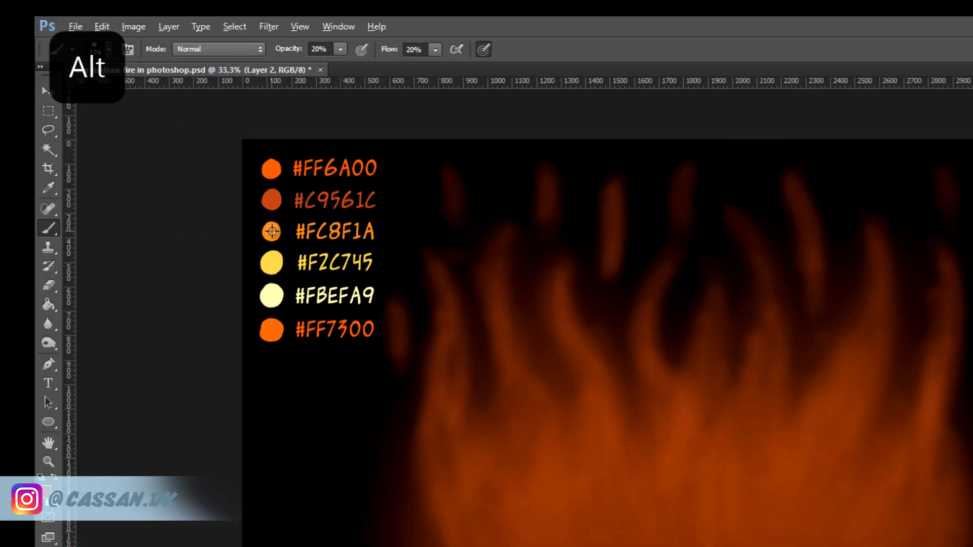
Step: Sample the #FC8F1A orange and set a small brush at 50% hardness, opacity and flow
{"action": "left_click", "coordinate": [272, 232], "text": "alt"}
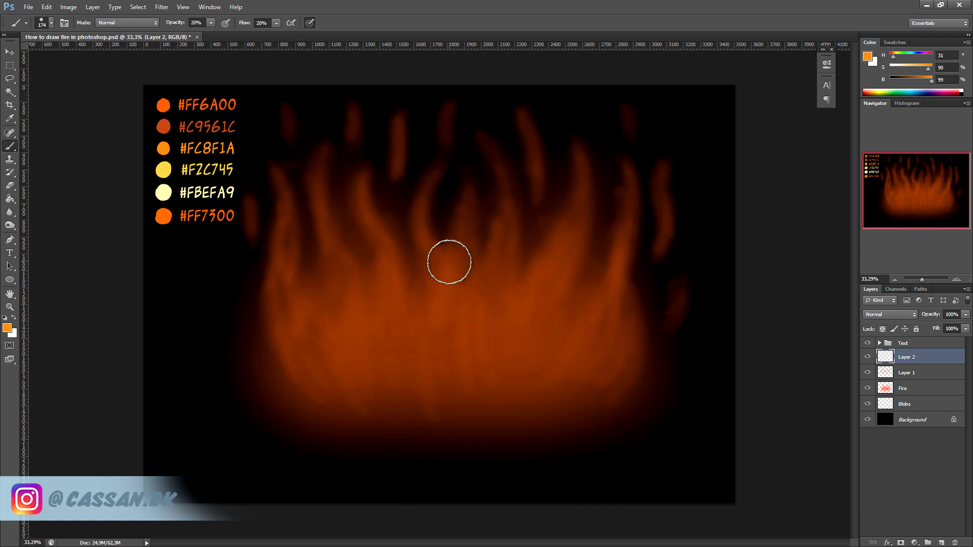
{"action": "right_click", "coordinate": [453, 274]}
{"action": "left_click_drag", "start_coordinate": [499, 263], "coordinate": [431, 264]}
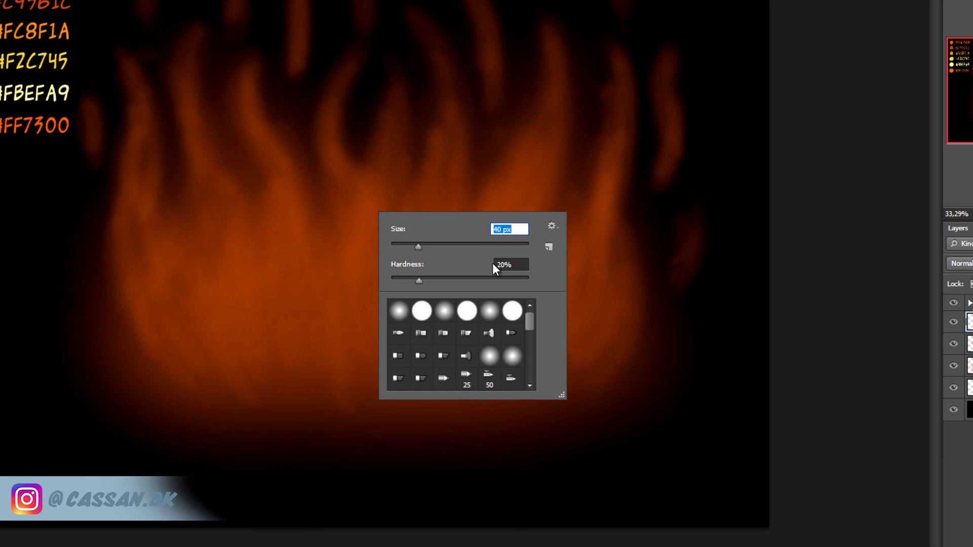
{"action": "left_click", "coordinate": [513, 264]}
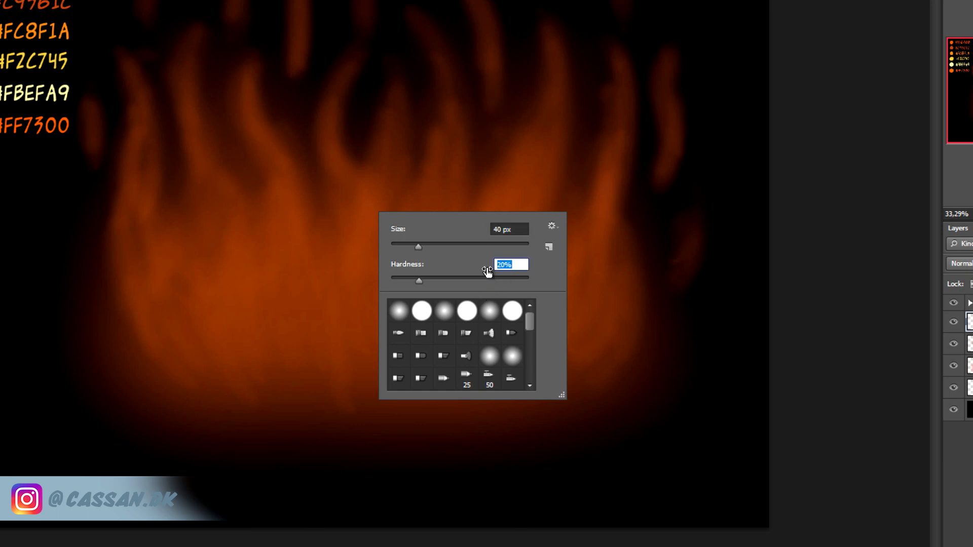
{"action": "key", "text": "Return"}
{"action": "right_click", "coordinate": [502, 213]}
{"action": "type", "text": "50"}
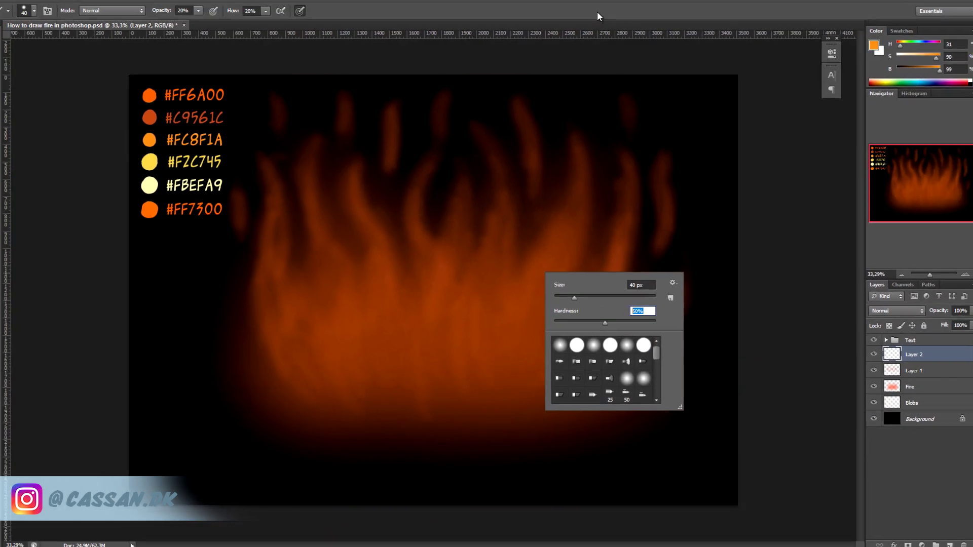
{"action": "key", "text": "Return"}
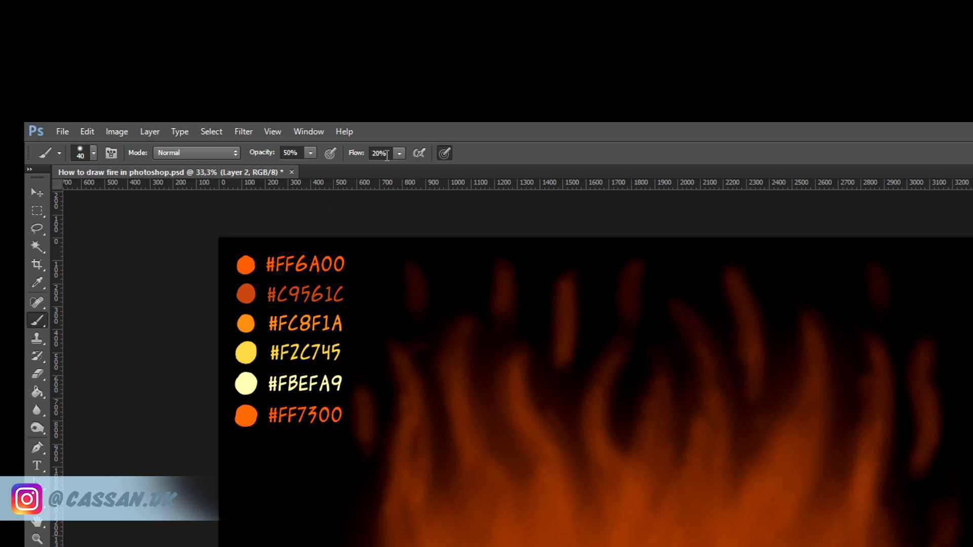
{"action": "type", "text": "50"}
{"action": "key", "text": "Return"}
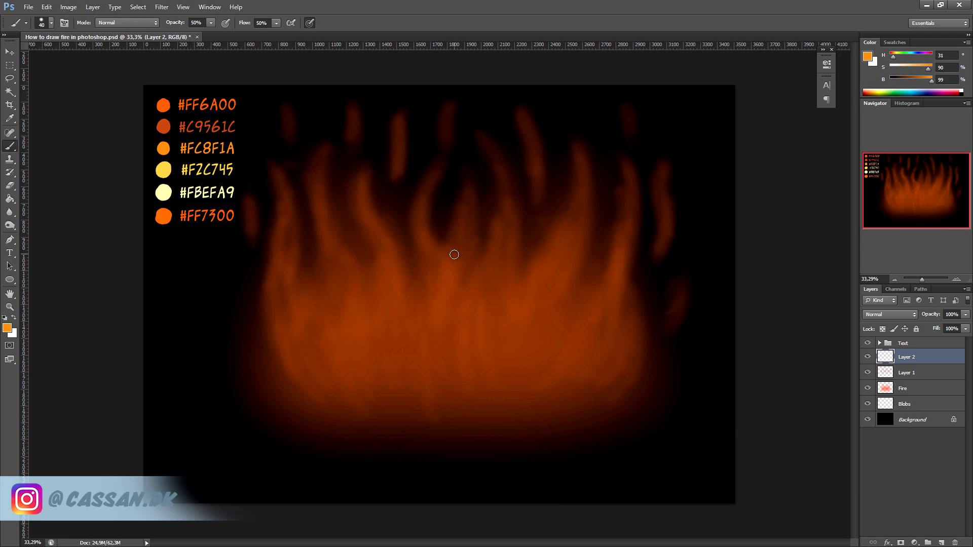
Step: Enlarge the brush to 70 px and paint a thin orange flame stroke on the left
{"action": "right_click", "coordinate": [447, 272]}
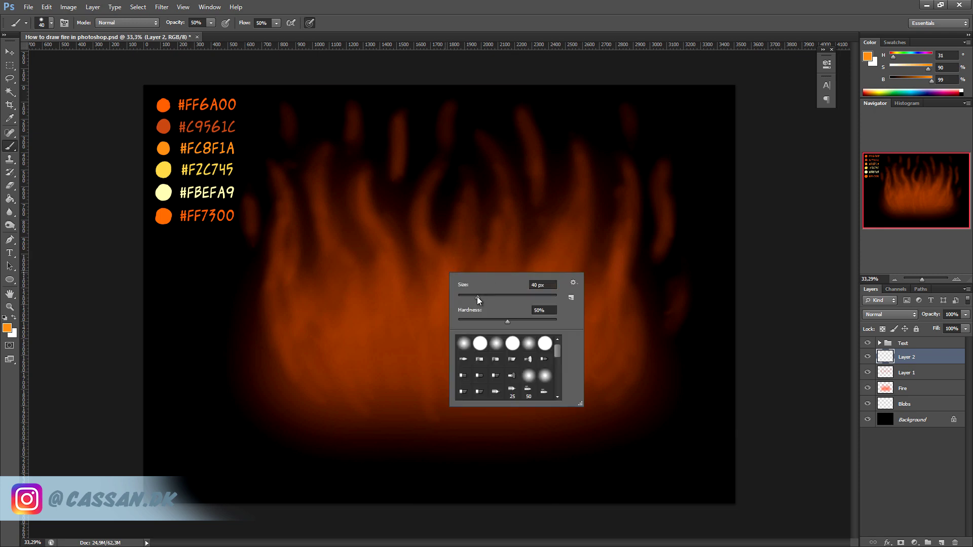
{"action": "left_click_drag", "start_coordinate": [477, 297], "coordinate": [488, 300]}
{"action": "left_click_drag", "start_coordinate": [324, 155], "coordinate": [328, 243]}
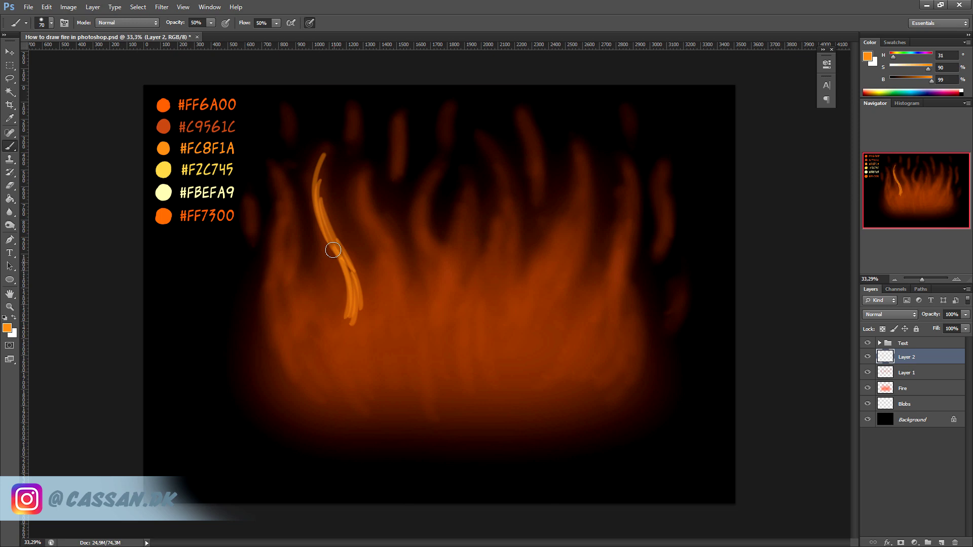
Step: Thicken the left flame and paint bright orange flame strokes across the centre and right
{"action": "right_click", "coordinate": [334, 207]}
{"action": "left_click_drag", "start_coordinate": [372, 240], "coordinate": [380, 239]}
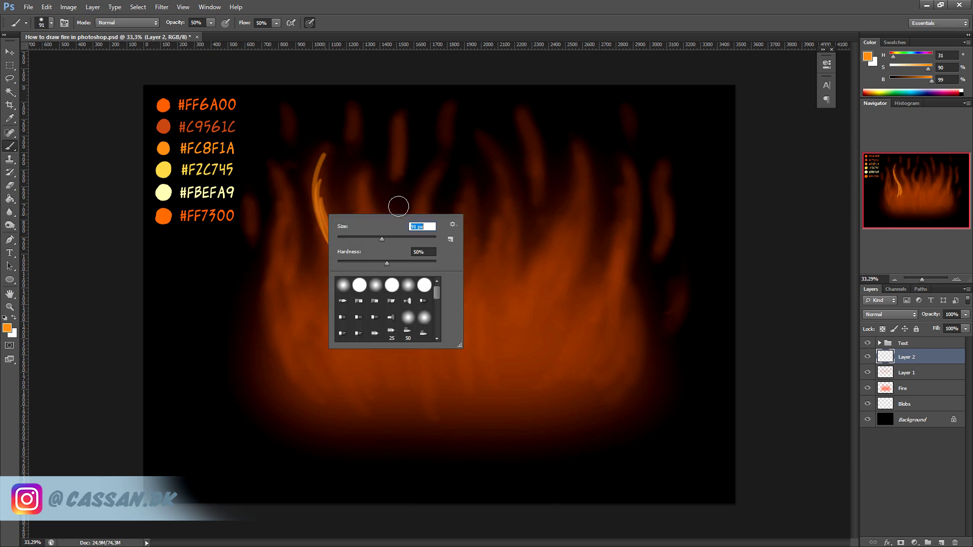
{"action": "key", "text": "Return"}
{"action": "mouse_move", "coordinate": [325, 152]}
{"action": "left_mouse_down"}
{"action": "mouse_move", "coordinate": [337, 251]}
{"action": "mouse_move", "coordinate": [350, 276]}
{"action": "left_mouse_up"}
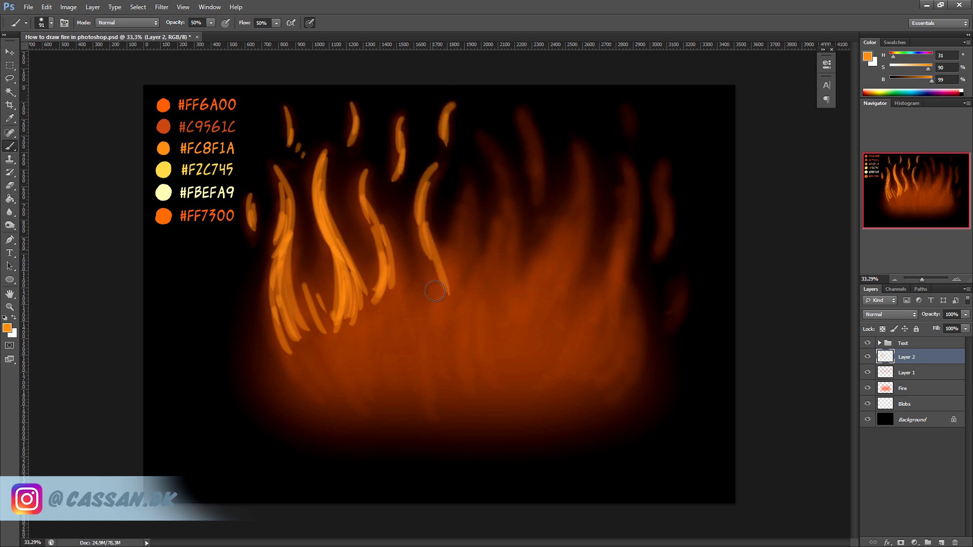
{"action": "left_click_drag", "start_coordinate": [466, 221], "coordinate": [456, 241]}
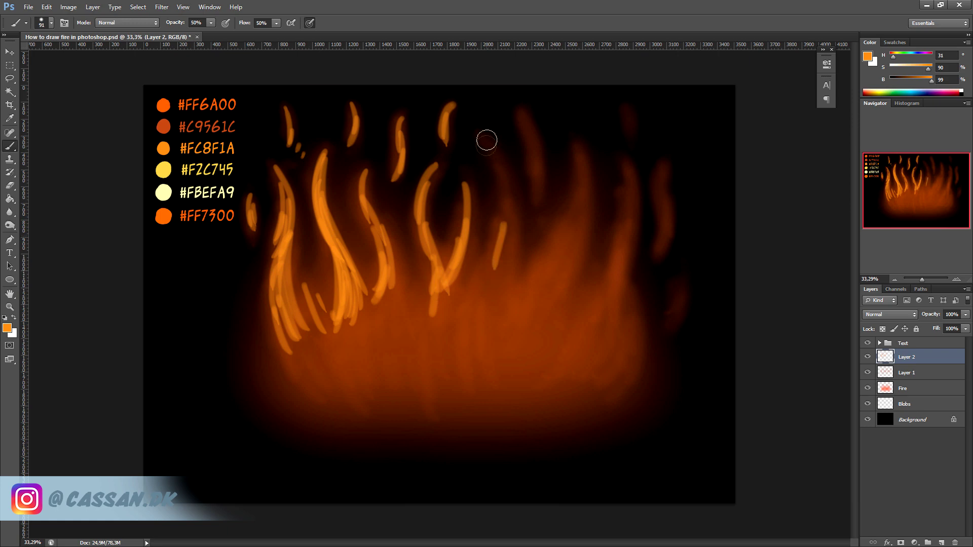
{"action": "left_click_drag", "start_coordinate": [487, 141], "coordinate": [495, 261]}
{"action": "left_click_drag", "start_coordinate": [524, 113], "coordinate": [535, 203]}
{"action": "left_click_drag", "start_coordinate": [575, 152], "coordinate": [550, 307]}
{"action": "left_click_drag", "start_coordinate": [588, 186], "coordinate": [557, 304]}
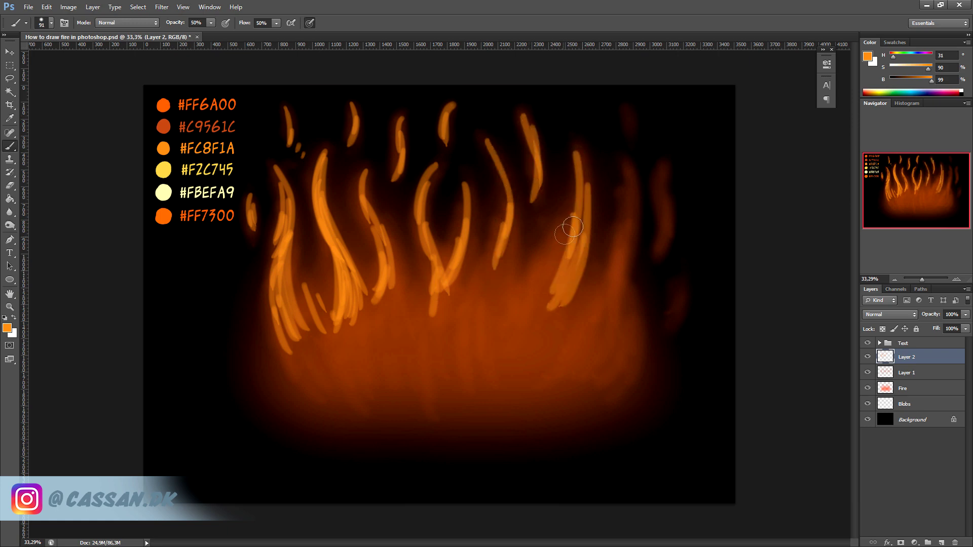
{"action": "left_click_drag", "start_coordinate": [573, 227], "coordinate": [529, 309]}
{"action": "left_click_drag", "start_coordinate": [626, 172], "coordinate": [608, 300]}
Step: Paint broad bright orange flames on the right side and near the top right
{"action": "right_click", "coordinate": [580, 295]}
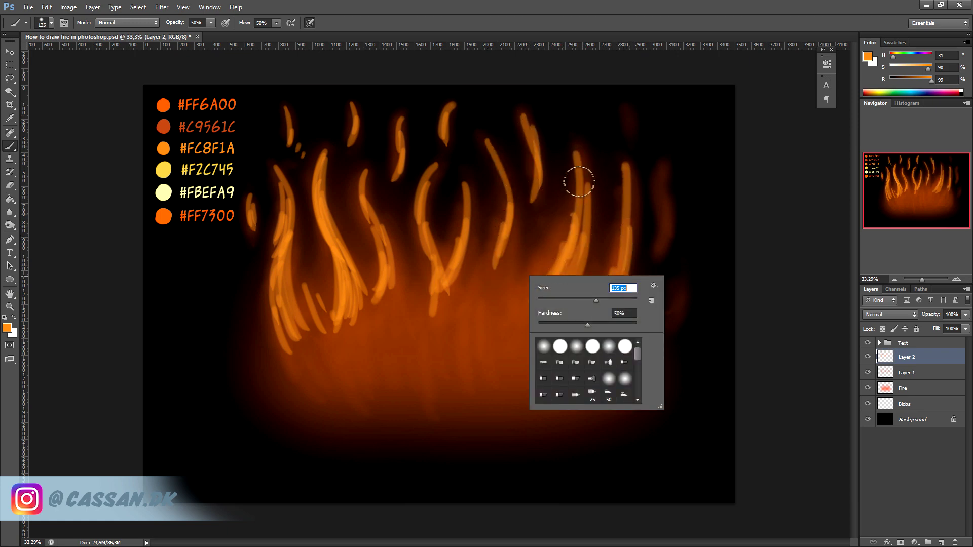
{"action": "left_click_drag", "start_coordinate": [583, 155], "coordinate": [550, 284]}
{"action": "left_click_drag", "start_coordinate": [583, 178], "coordinate": [513, 300]}
{"action": "left_click_drag", "start_coordinate": [628, 162], "coordinate": [613, 299]}
{"action": "left_click_drag", "start_coordinate": [669, 164], "coordinate": [658, 249]}
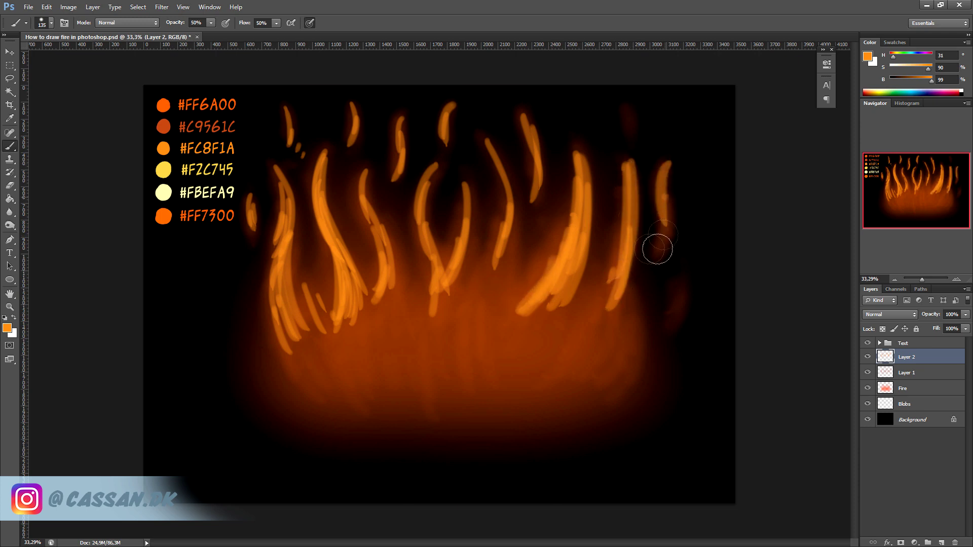
{"action": "mouse_move", "coordinate": [629, 107]}
{"action": "left_mouse_down"}
{"action": "mouse_move", "coordinate": [634, 136]}
{"action": "mouse_move", "coordinate": [552, 133]}
{"action": "left_mouse_up"}
Step: Shrink the brush to a much smaller size, then enlarge it again
{"action": "right_click", "coordinate": [567, 114]}
{"action": "key", "text": "Return"}
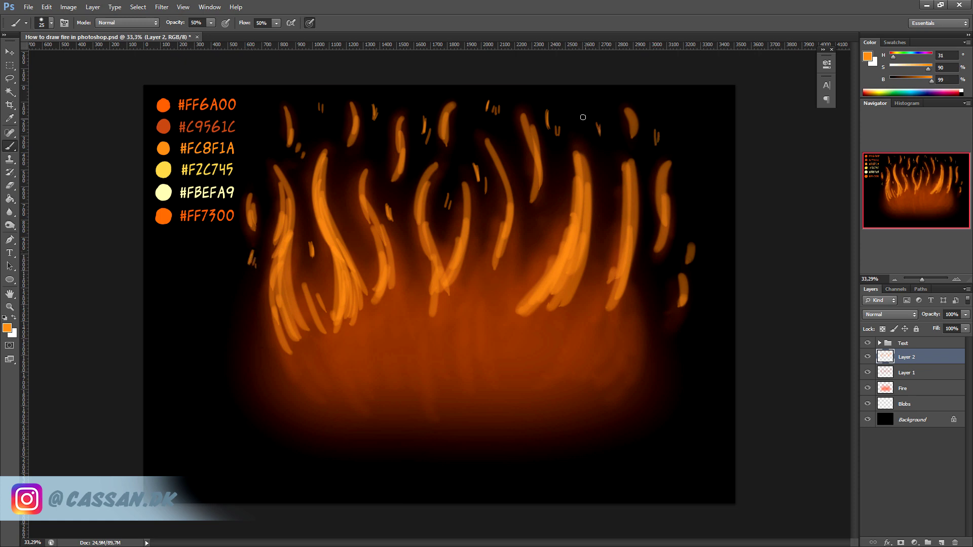
{"action": "right_click", "coordinate": [649, 232]}
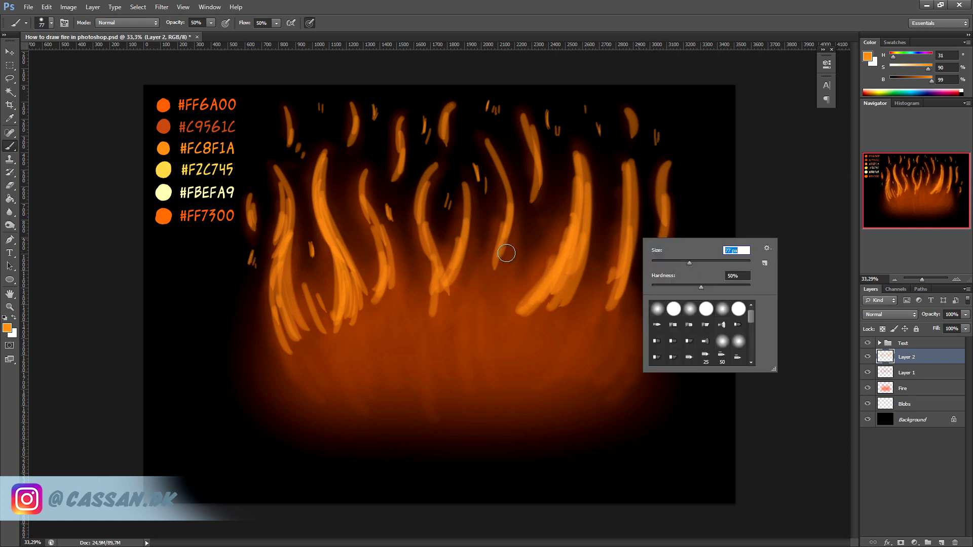
{"action": "key", "text": "Return"}
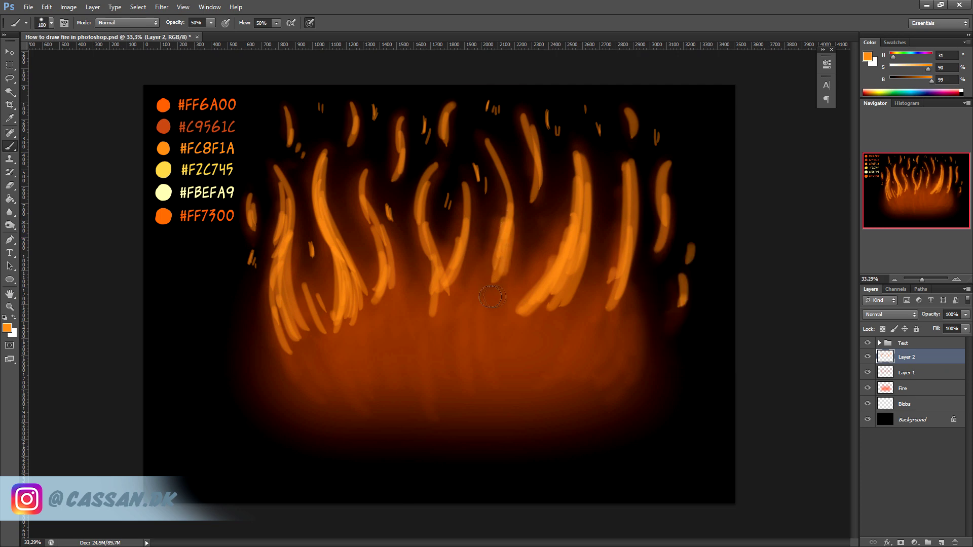
{"action": "right_click", "coordinate": [500, 248]}
Step: Paint orange strokes through the fire's centre and centre-right, plus a new upward flame
{"action": "key", "text": "Return"}
{"action": "left_click_drag", "start_coordinate": [475, 276], "coordinate": [491, 290]}
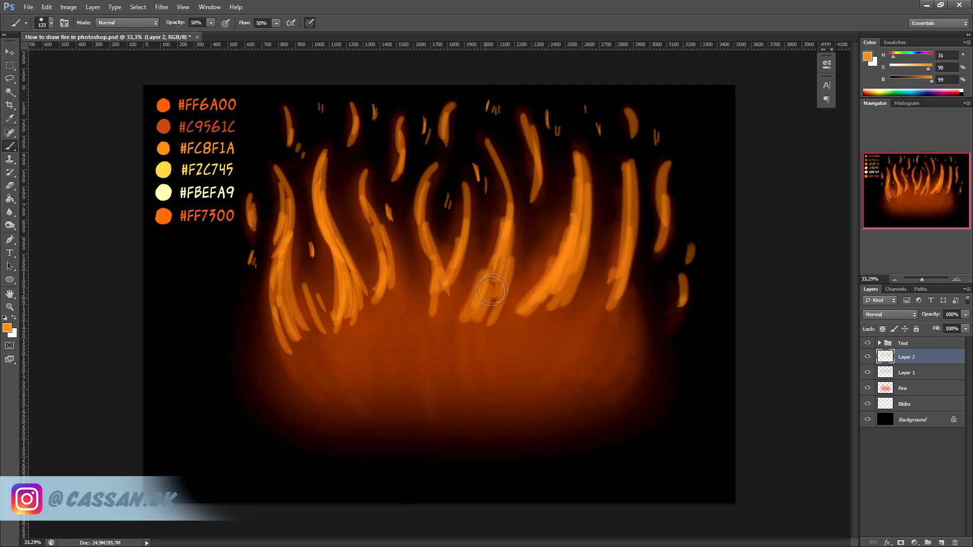
{"action": "mouse_move", "coordinate": [506, 232]}
{"action": "left_mouse_down"}
{"action": "mouse_move", "coordinate": [466, 274]}
{"action": "mouse_move", "coordinate": [431, 264]}
{"action": "mouse_move", "coordinate": [430, 304]}
{"action": "mouse_move", "coordinate": [419, 285]}
{"action": "mouse_move", "coordinate": [320, 305]}
{"action": "mouse_move", "coordinate": [333, 369]}
{"action": "mouse_move", "coordinate": [364, 315]}
{"action": "left_mouse_up"}
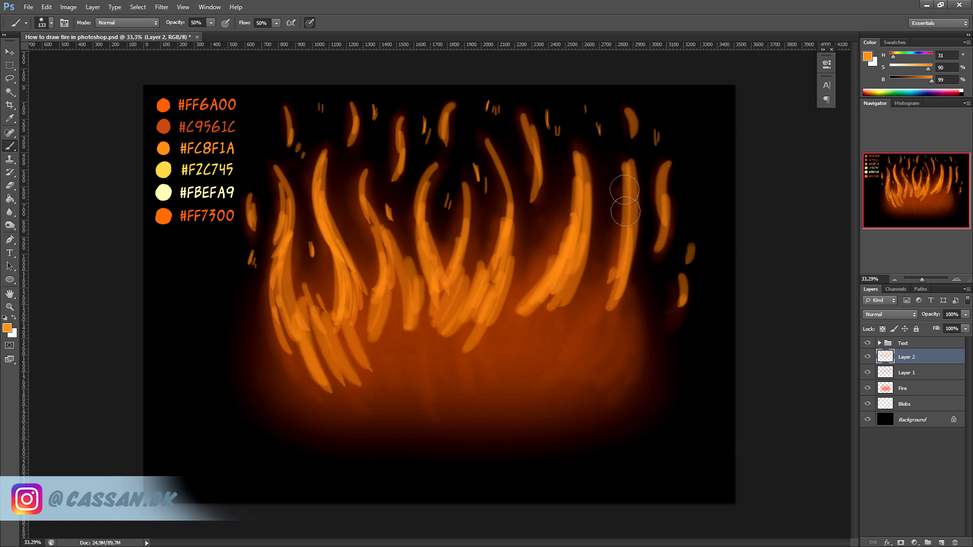
{"action": "mouse_move", "coordinate": [571, 165]}
{"action": "left_mouse_down"}
{"action": "mouse_move", "coordinate": [596, 218]}
{"action": "mouse_move", "coordinate": [583, 314]}
{"action": "left_mouse_up"}
{"action": "left_click_drag", "start_coordinate": [573, 195], "coordinate": [507, 305]}
{"action": "left_click_drag", "start_coordinate": [552, 249], "coordinate": [504, 310]}
{"action": "left_click_drag", "start_coordinate": [615, 178], "coordinate": [590, 324]}
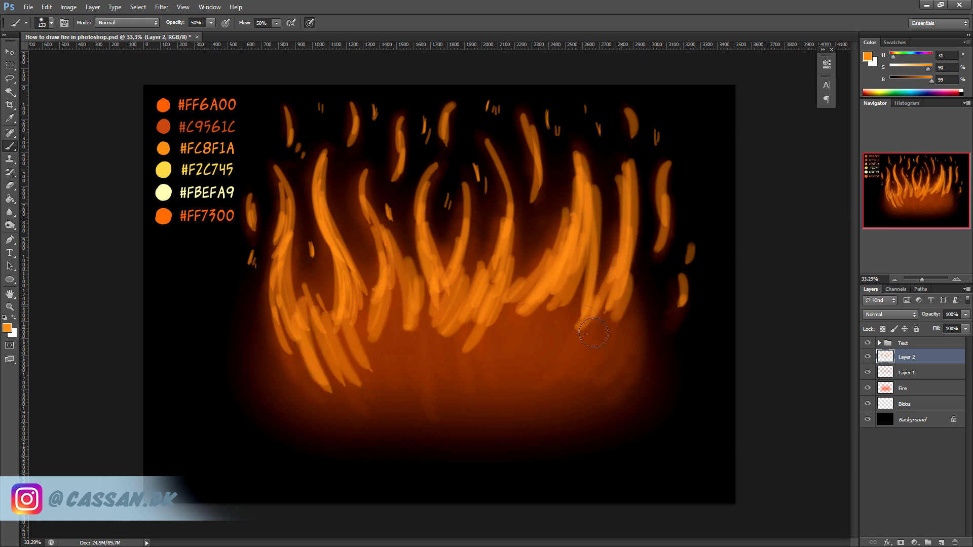
{"action": "left_click_drag", "start_coordinate": [483, 148], "coordinate": [508, 210]}
Step: Enlarge the brush and fill the lower-middle and lower-right fire with orange strokes
{"action": "right_click", "coordinate": [524, 218]}
{"action": "left_click_drag", "start_coordinate": [583, 246], "coordinate": [594, 244]}
{"action": "key", "text": "Return"}
{"action": "left_click_drag", "start_coordinate": [507, 330], "coordinate": [431, 370]}
{"action": "left_click_drag", "start_coordinate": [634, 289], "coordinate": [583, 343]}
{"action": "left_click_drag", "start_coordinate": [609, 299], "coordinate": [547, 402]}
{"action": "mouse_move", "coordinate": [583, 289]}
{"action": "left_mouse_down"}
{"action": "mouse_move", "coordinate": [527, 404]}
{"action": "mouse_move", "coordinate": [491, 391]}
{"action": "left_mouse_up"}
{"action": "left_click_drag", "start_coordinate": [510, 296], "coordinate": [448, 403]}
{"action": "left_click_drag", "start_coordinate": [471, 309], "coordinate": [428, 405]}
{"action": "left_click_drag", "start_coordinate": [436, 283], "coordinate": [385, 393]}
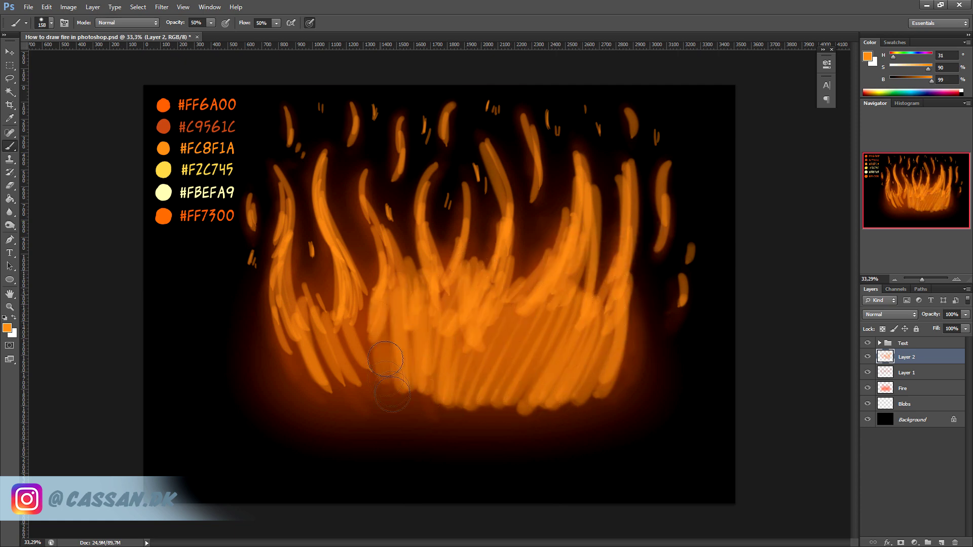
{"action": "left_click_drag", "start_coordinate": [400, 289], "coordinate": [361, 386]}
Step: Fill the lower-left fire and add upward flames near the centre and a tall one on the right
{"action": "left_click_drag", "start_coordinate": [349, 276], "coordinate": [304, 393]}
{"action": "left_click_drag", "start_coordinate": [375, 304], "coordinate": [284, 405]}
{"action": "left_click_drag", "start_coordinate": [345, 329], "coordinate": [276, 406]}
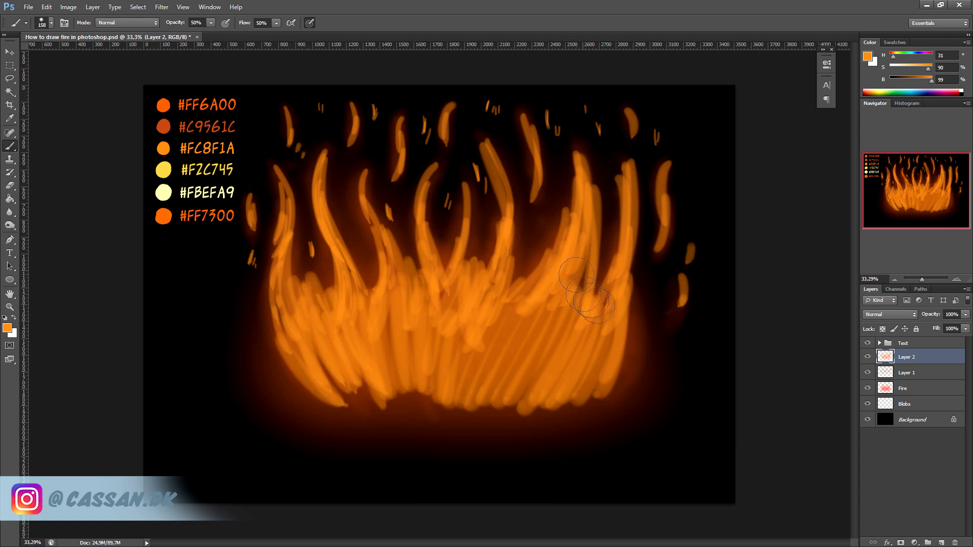
{"action": "left_click_drag", "start_coordinate": [608, 324], "coordinate": [573, 391]}
{"action": "left_click_drag", "start_coordinate": [569, 338], "coordinate": [507, 401]}
{"action": "left_click_drag", "start_coordinate": [537, 294], "coordinate": [446, 400]}
{"action": "left_click_drag", "start_coordinate": [492, 304], "coordinate": [420, 398]}
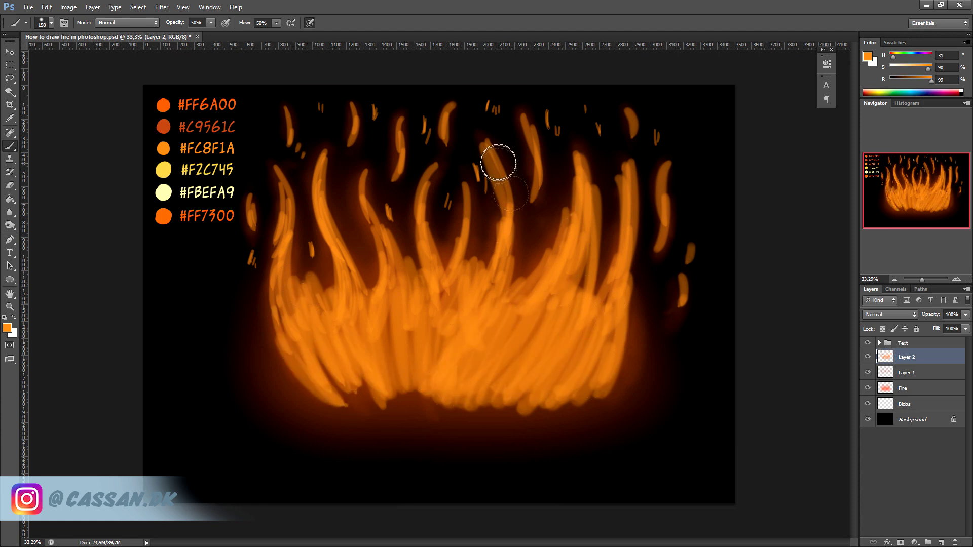
{"action": "left_click_drag", "start_coordinate": [497, 158], "coordinate": [507, 307]}
{"action": "left_click_drag", "start_coordinate": [626, 157], "coordinate": [633, 355]}
{"action": "left_click_drag", "start_coordinate": [632, 294], "coordinate": [641, 383]}
{"action": "left_click_drag", "start_coordinate": [611, 337], "coordinate": [583, 398]}
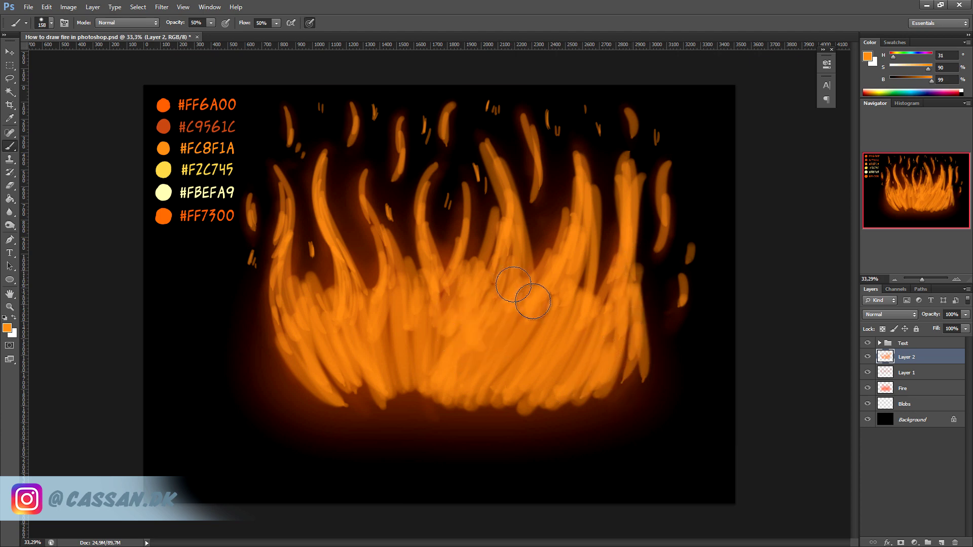
{"action": "left_click_drag", "start_coordinate": [532, 301], "coordinate": [515, 365]}
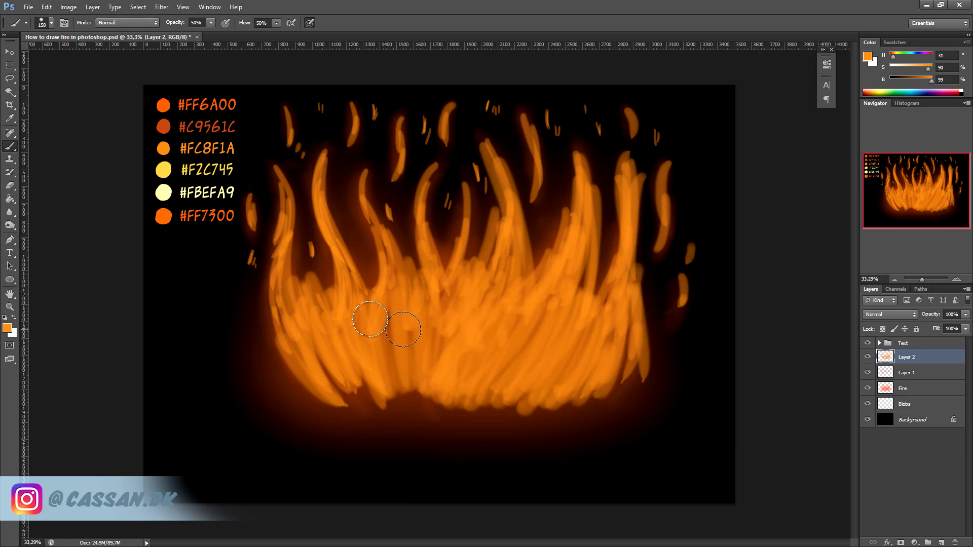
Step: Brighten the left, left-centre and centre flames with more orange strokes
{"action": "left_click_drag", "start_coordinate": [352, 244], "coordinate": [365, 343]}
{"action": "mouse_move", "coordinate": [284, 238]}
{"action": "left_mouse_down"}
{"action": "mouse_move", "coordinate": [355, 365]}
{"action": "mouse_move", "coordinate": [312, 375]}
{"action": "mouse_move", "coordinate": [346, 354]}
{"action": "left_mouse_up"}
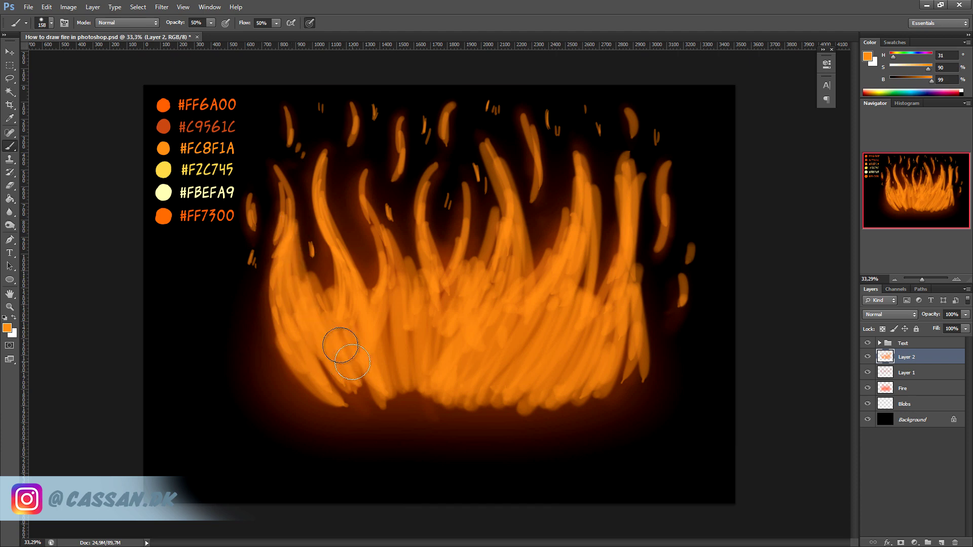
{"action": "left_click_drag", "start_coordinate": [273, 264], "coordinate": [370, 396]}
{"action": "mouse_move", "coordinate": [446, 274]}
{"action": "left_mouse_down"}
{"action": "mouse_move", "coordinate": [462, 348]}
{"action": "mouse_move", "coordinate": [502, 375]}
{"action": "left_mouse_up"}
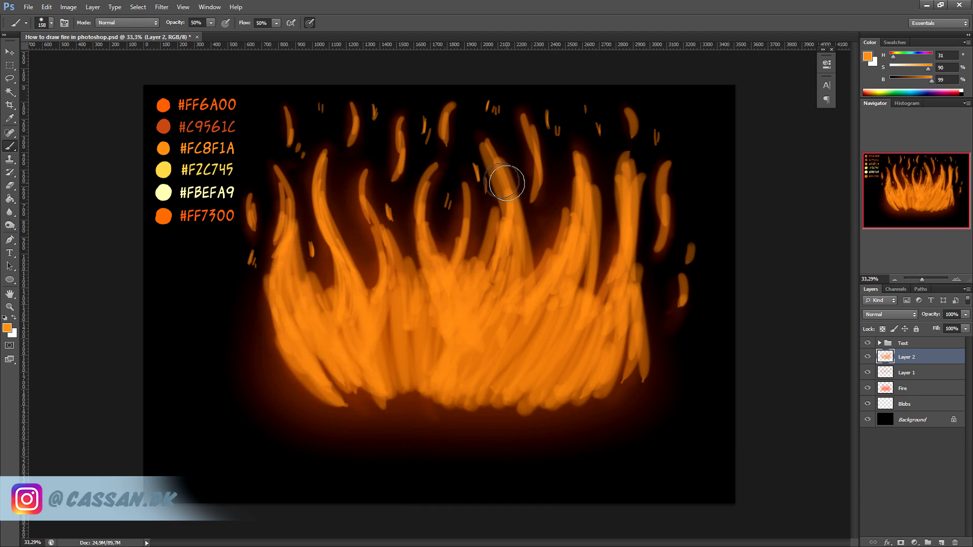
{"action": "left_click_drag", "start_coordinate": [506, 183], "coordinate": [476, 330]}
{"action": "left_click_drag", "start_coordinate": [488, 217], "coordinate": [502, 310]}
{"action": "left_click_drag", "start_coordinate": [561, 239], "coordinate": [567, 193]}
{"action": "left_click_drag", "start_coordinate": [560, 293], "coordinate": [529, 371]}
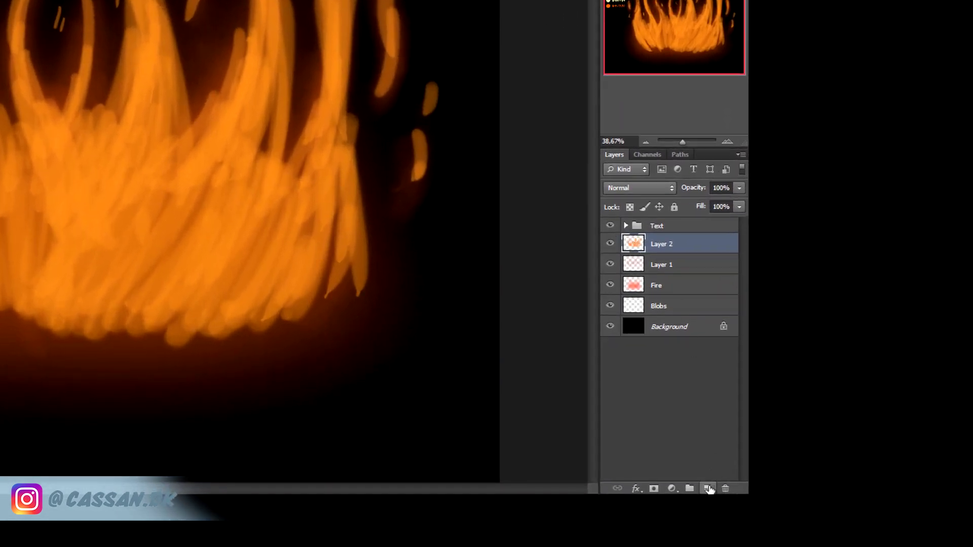
Step: Add a new layer, sample the #F2C745 yellow, and set an 85 px brush
{"action": "left_click", "coordinate": [708, 489]}
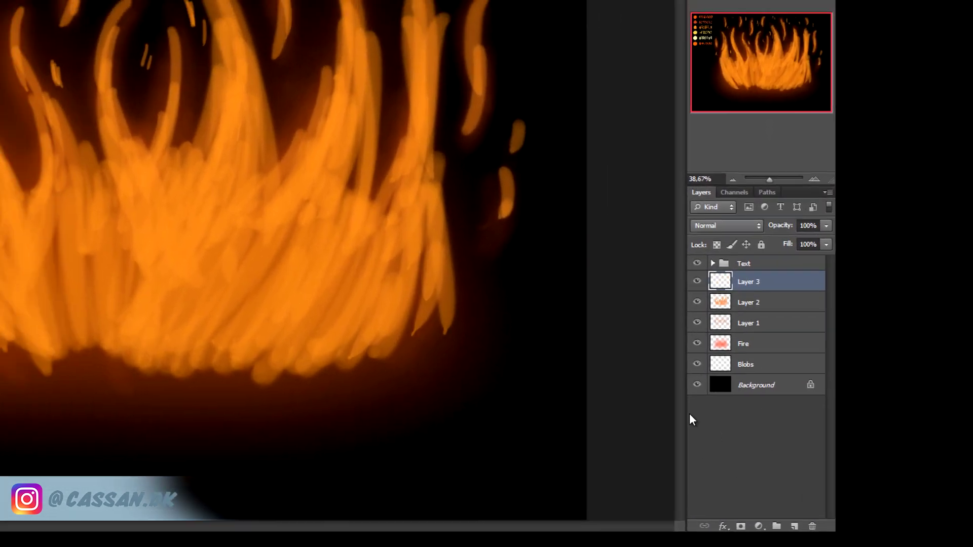
{"action": "key", "text": "alt"}
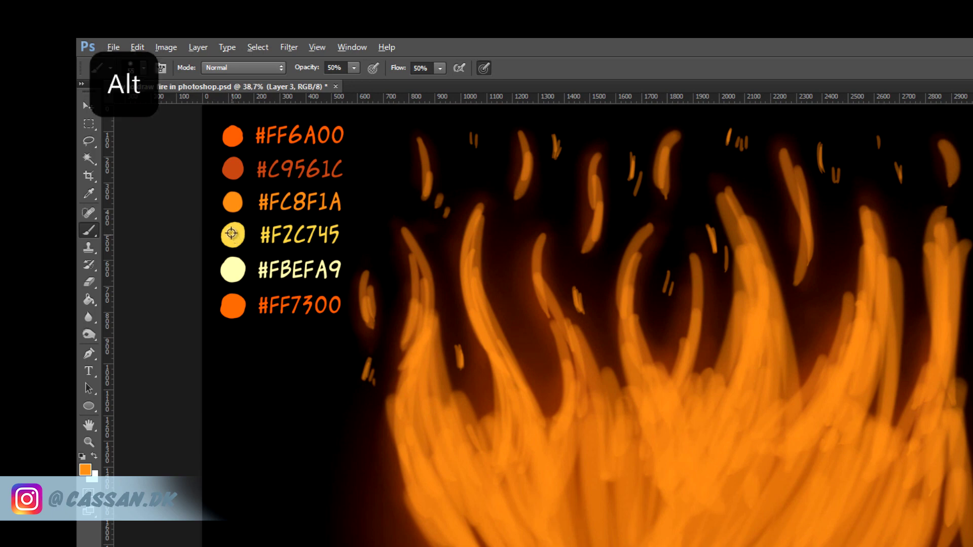
{"action": "left_click", "coordinate": [232, 233], "text": "alt"}
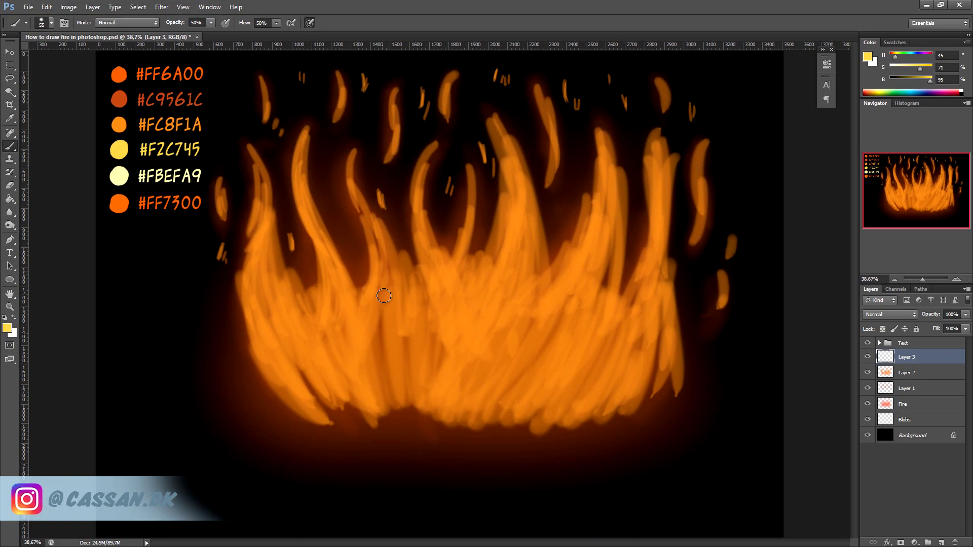
{"action": "right_click", "coordinate": [383, 296]}
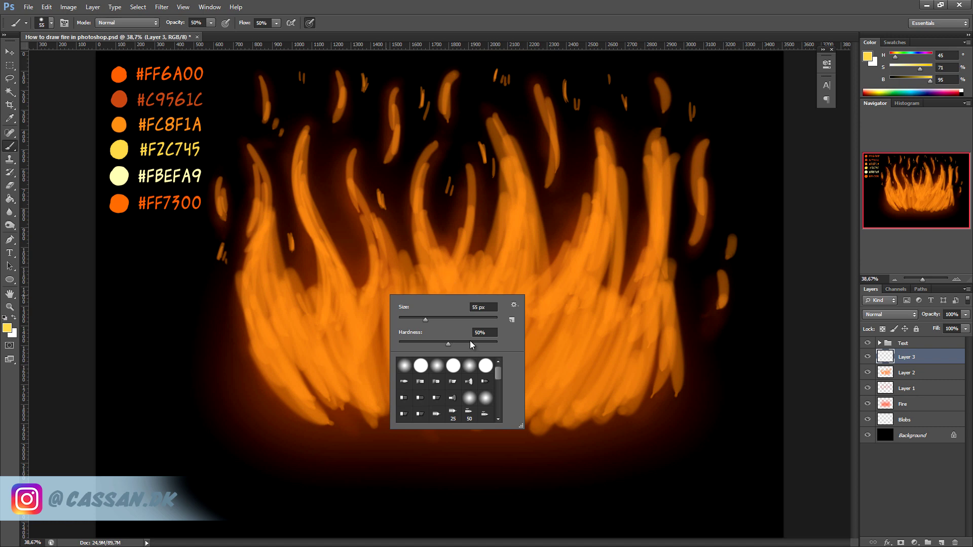
{"action": "key", "text": "Escape"}
{"action": "right_click", "coordinate": [332, 207]}
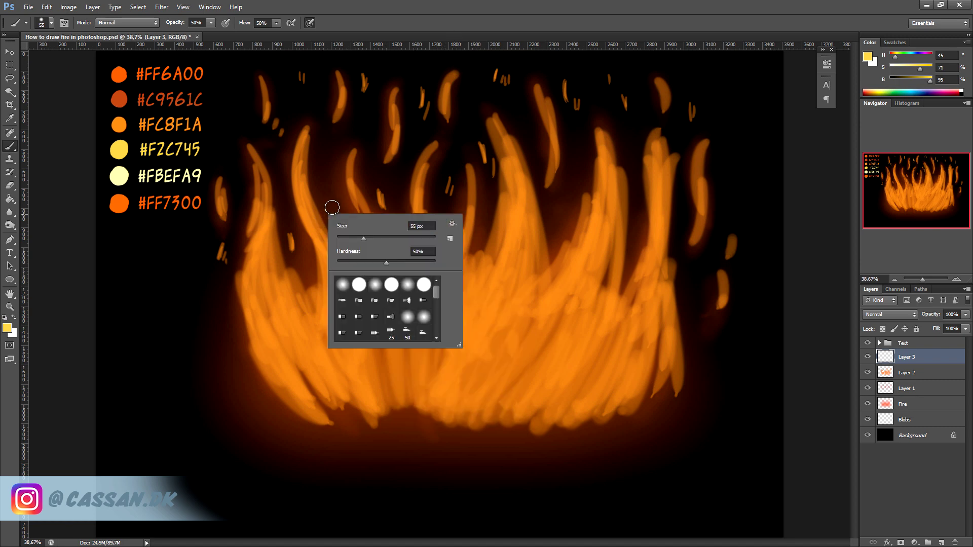
{"action": "key", "text": "Return"}
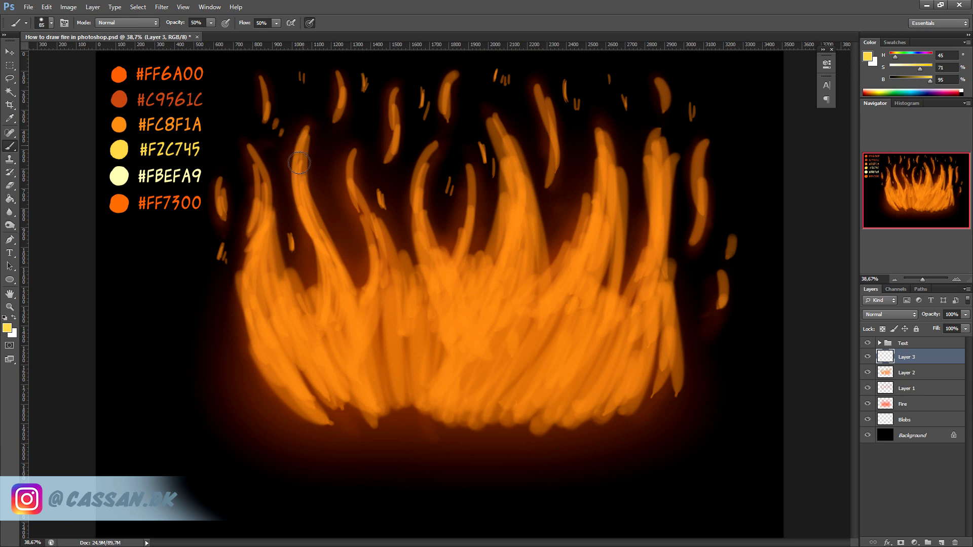
Step: Paint yellow strokes down the left and centre flame tongues with a 96 px brush
{"action": "left_click_drag", "start_coordinate": [301, 157], "coordinate": [337, 315]}
{"action": "right_click", "coordinate": [402, 224]}
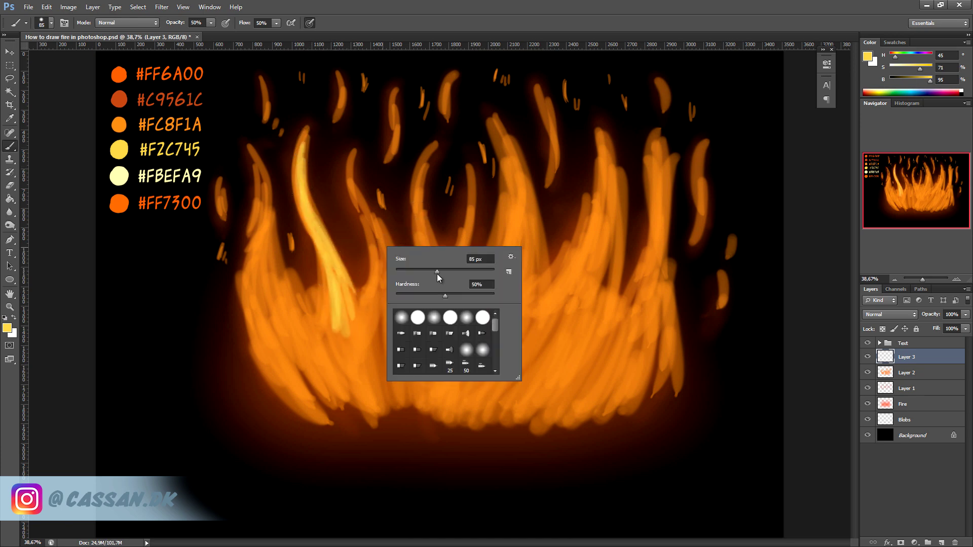
{"action": "key", "text": "Return"}
{"action": "mouse_move", "coordinate": [250, 147]}
{"action": "left_mouse_down"}
{"action": "mouse_move", "coordinate": [278, 331]}
{"action": "mouse_move", "coordinate": [289, 344]}
{"action": "mouse_move", "coordinate": [336, 232]}
{"action": "mouse_move", "coordinate": [361, 335]}
{"action": "left_mouse_up"}
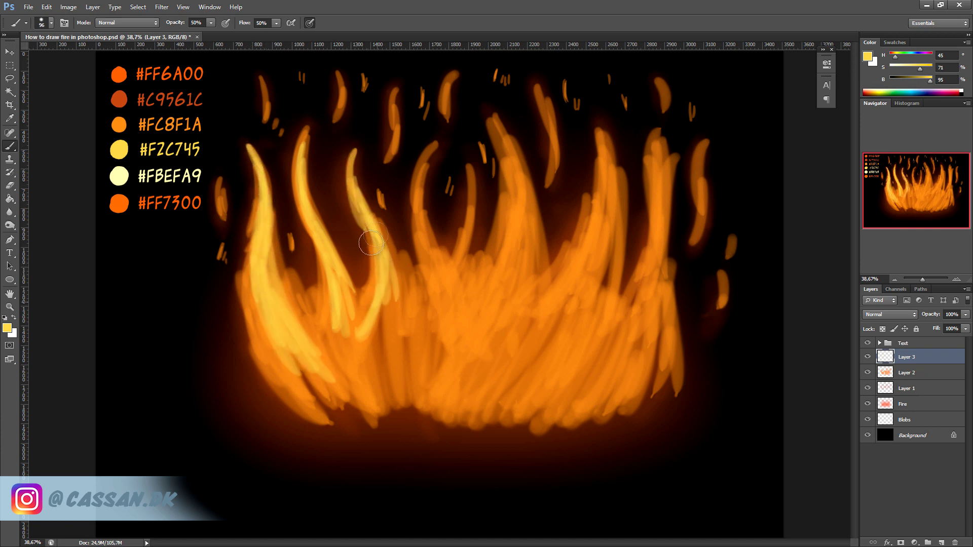
{"action": "left_click_drag", "start_coordinate": [364, 244], "coordinate": [386, 352]}
{"action": "left_click_drag", "start_coordinate": [420, 150], "coordinate": [449, 355]}
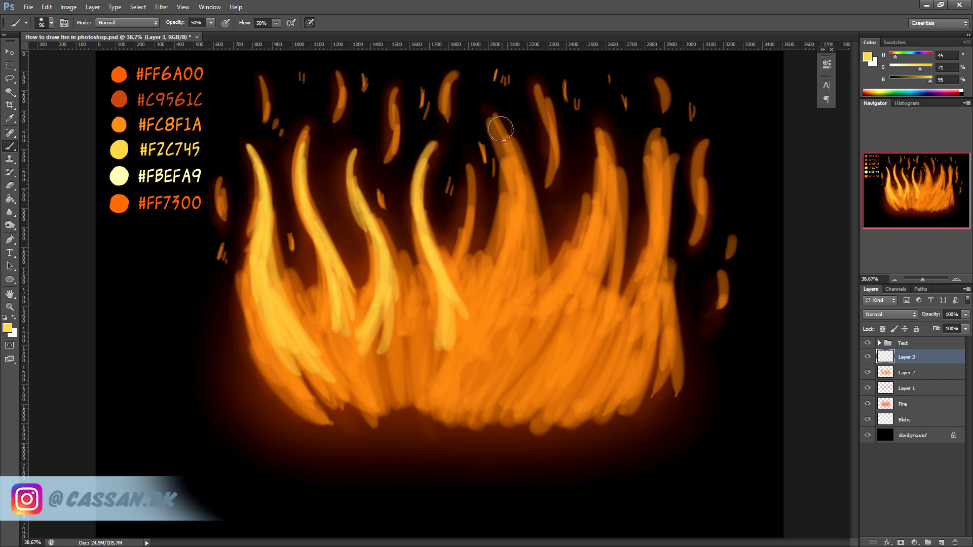
{"action": "left_click_drag", "start_coordinate": [494, 122], "coordinate": [528, 253]}
{"action": "mouse_move", "coordinate": [500, 141]}
{"action": "left_mouse_down"}
{"action": "mouse_move", "coordinate": [496, 300]}
{"action": "mouse_move", "coordinate": [519, 319]}
{"action": "left_mouse_up"}
{"action": "mouse_move", "coordinate": [470, 163]}
{"action": "left_mouse_down"}
{"action": "mouse_move", "coordinate": [465, 270]}
{"action": "mouse_move", "coordinate": [479, 198]}
{"action": "mouse_move", "coordinate": [446, 274]}
{"action": "left_mouse_up"}
{"action": "left_click_drag", "start_coordinate": [487, 238], "coordinate": [512, 299]}
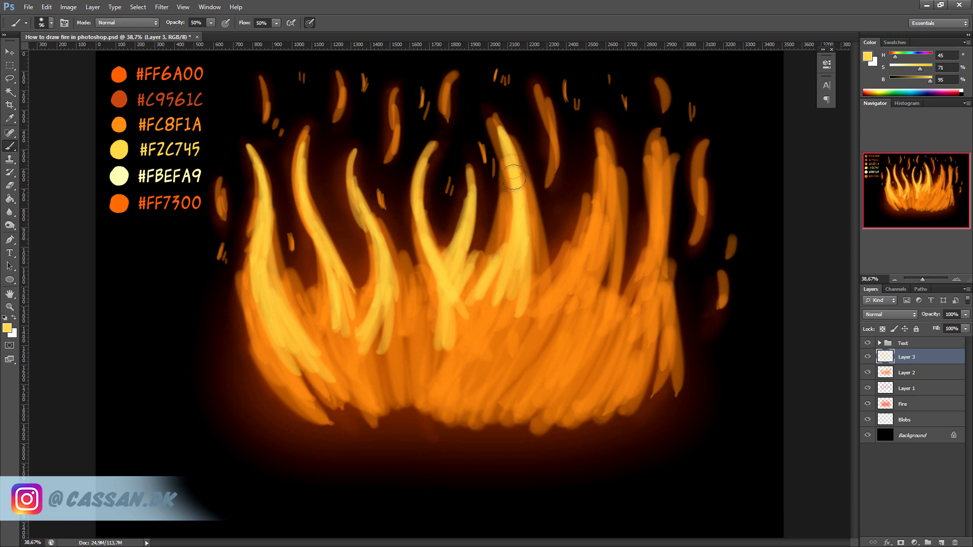
{"action": "left_click_drag", "start_coordinate": [510, 152], "coordinate": [530, 320]}
Step: Paint yellow highlights down the right flame tongues
{"action": "mouse_move", "coordinate": [595, 152]}
{"action": "left_mouse_down"}
{"action": "mouse_move", "coordinate": [578, 289]}
{"action": "mouse_move", "coordinate": [562, 309]}
{"action": "left_mouse_up"}
{"action": "left_click_drag", "start_coordinate": [613, 167], "coordinate": [573, 345]}
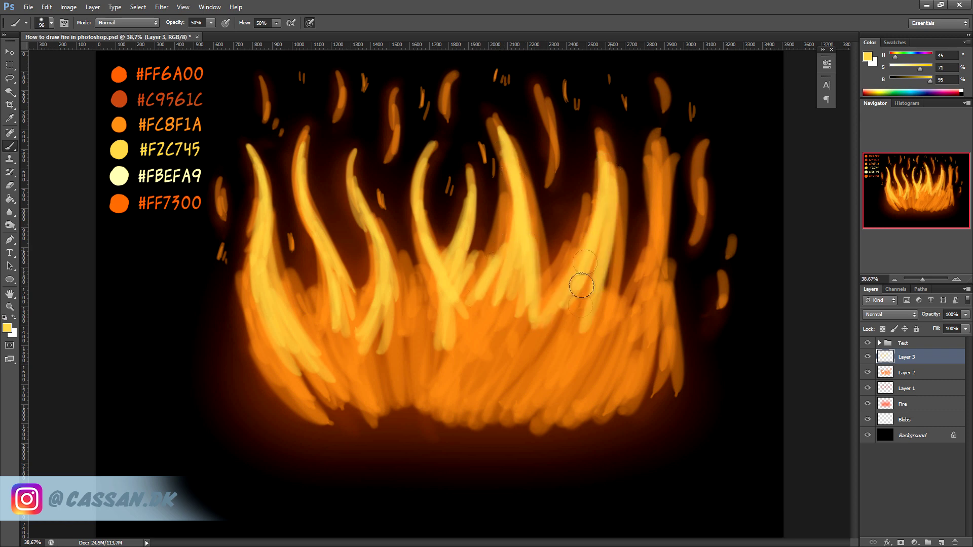
{"action": "left_click_drag", "start_coordinate": [606, 208], "coordinate": [568, 340]}
{"action": "left_click_drag", "start_coordinate": [657, 153], "coordinate": [659, 288]}
{"action": "left_click_drag", "start_coordinate": [659, 223], "coordinate": [619, 355]}
{"action": "left_click_drag", "start_coordinate": [649, 258], "coordinate": [573, 350]}
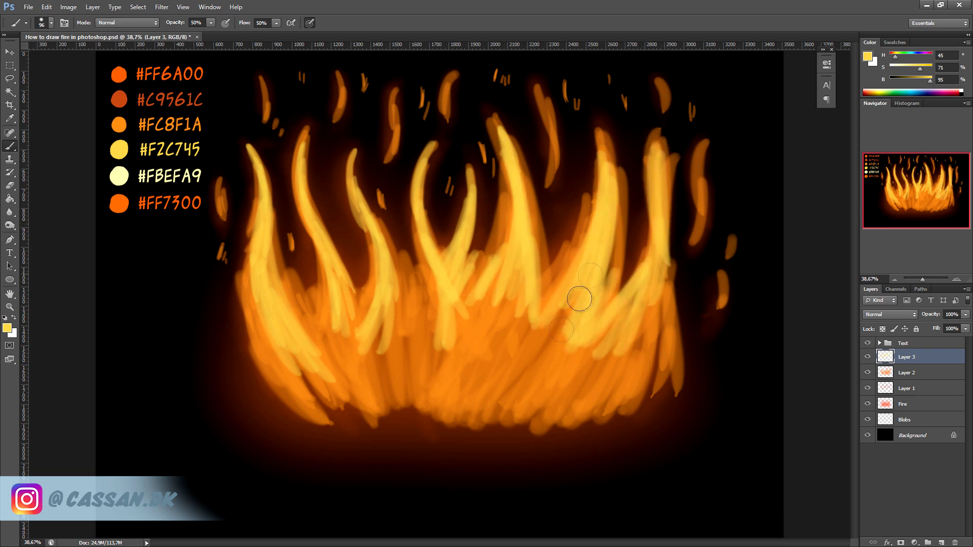
Step: Enlarge the brush to about 154 px and paint yellow across the left and lower flame base
{"action": "right_click", "coordinate": [525, 328]}
{"action": "mouse_move", "coordinate": [593, 277]}
{"action": "left_mouse_down"}
{"action": "mouse_move", "coordinate": [548, 345]}
{"action": "mouse_move", "coordinate": [555, 328]}
{"action": "left_mouse_up"}
{"action": "left_click_drag", "start_coordinate": [401, 269], "coordinate": [393, 355]}
{"action": "mouse_move", "coordinate": [436, 266]}
{"action": "left_mouse_down"}
{"action": "mouse_move", "coordinate": [406, 375]}
{"action": "mouse_move", "coordinate": [385, 354]}
{"action": "left_mouse_up"}
{"action": "left_click_drag", "start_coordinate": [391, 284], "coordinate": [328, 333]}
{"action": "left_click_drag", "start_coordinate": [350, 264], "coordinate": [317, 376]}
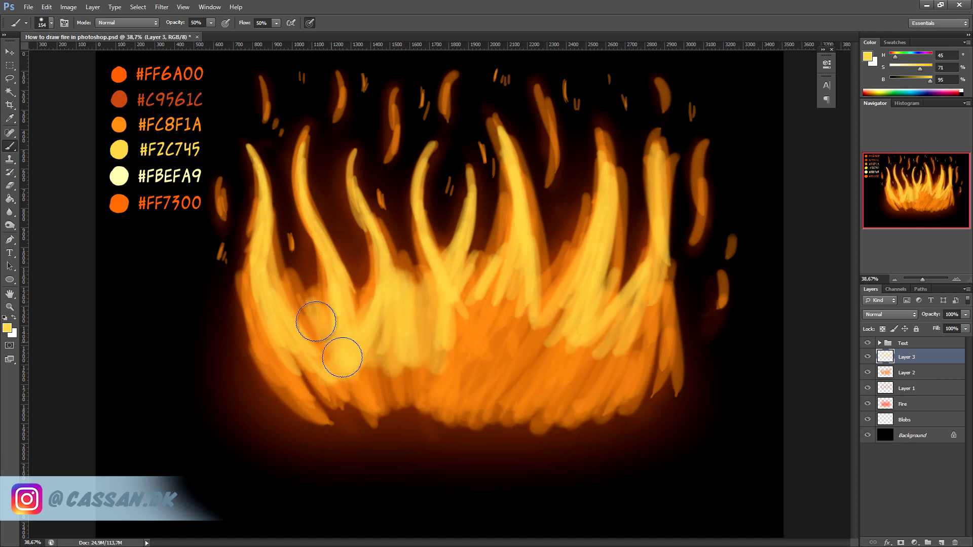
{"action": "left_click_drag", "start_coordinate": [354, 284], "coordinate": [338, 364]}
{"action": "mouse_move", "coordinate": [314, 304]}
{"action": "left_mouse_down"}
{"action": "mouse_move", "coordinate": [278, 385]}
{"action": "mouse_move", "coordinate": [264, 395]}
{"action": "left_mouse_up"}
{"action": "left_click_drag", "start_coordinate": [355, 319], "coordinate": [304, 401]}
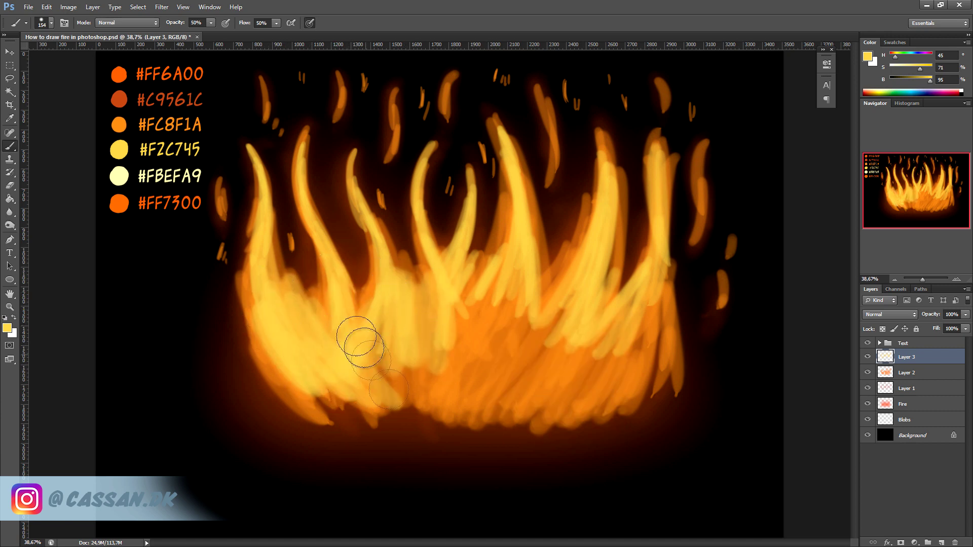
Step: Paint yellow across the centre-right and right flame base
{"action": "left_click_drag", "start_coordinate": [434, 314], "coordinate": [434, 400]}
{"action": "left_click_drag", "start_coordinate": [441, 289], "coordinate": [469, 382]}
{"action": "left_click_drag", "start_coordinate": [486, 264], "coordinate": [498, 404]}
{"action": "left_click_drag", "start_coordinate": [537, 284], "coordinate": [540, 343]}
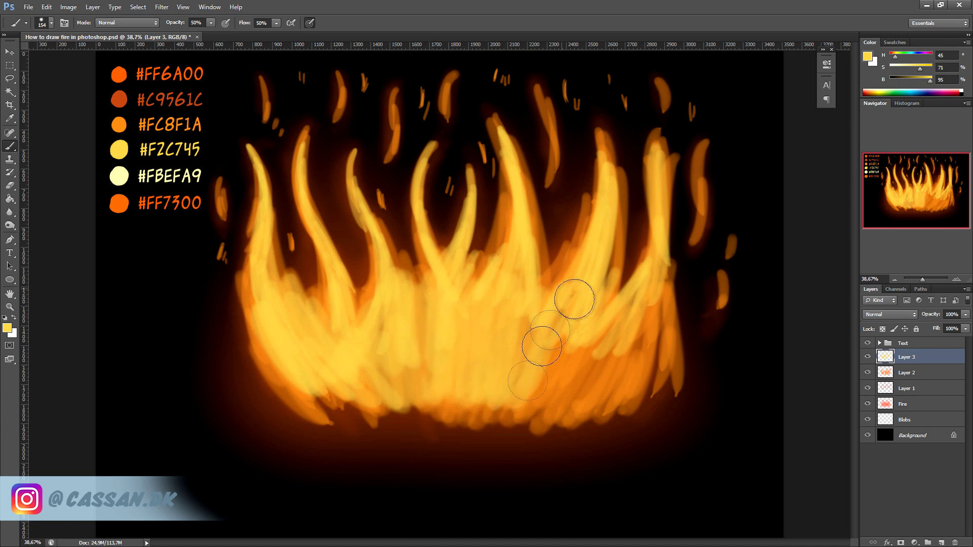
{"action": "mouse_move", "coordinate": [583, 304]}
{"action": "left_mouse_down"}
{"action": "mouse_move", "coordinate": [631, 329]}
{"action": "mouse_move", "coordinate": [654, 400]}
{"action": "left_mouse_up"}
{"action": "left_click_drag", "start_coordinate": [644, 289], "coordinate": [623, 391]}
{"action": "left_click_drag", "start_coordinate": [588, 213], "coordinate": [533, 324]}
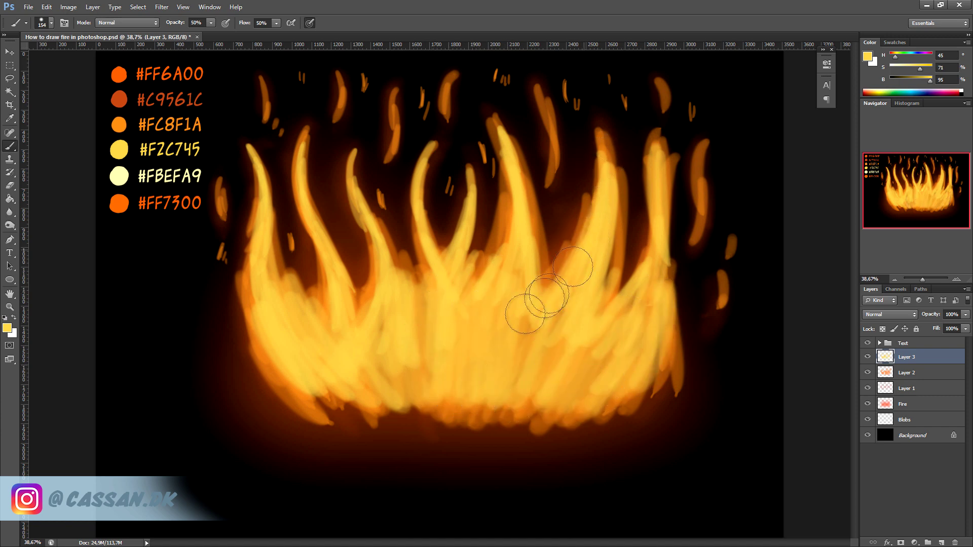
{"action": "left_click_drag", "start_coordinate": [569, 254], "coordinate": [537, 309]}
Step: Paint small yellow flame tips near the top, then shrink the brush to 57 px
{"action": "left_click_drag", "start_coordinate": [547, 112], "coordinate": [550, 193]}
{"action": "key", "text": "ctrl+alt+z"}
{"action": "right_click", "coordinate": [646, 212]}
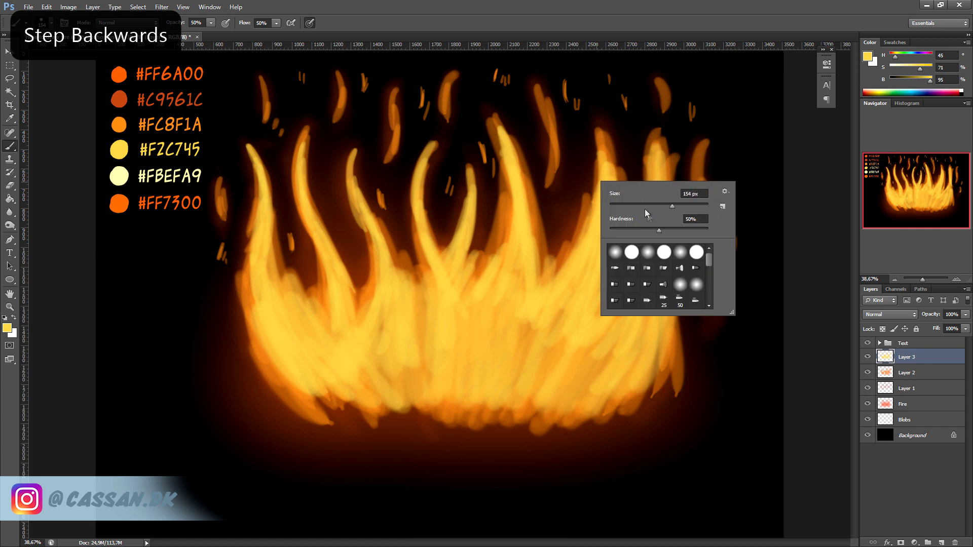
{"action": "left_click_drag", "start_coordinate": [549, 106], "coordinate": [550, 173]}
{"action": "left_click_drag", "start_coordinate": [449, 76], "coordinate": [451, 107]}
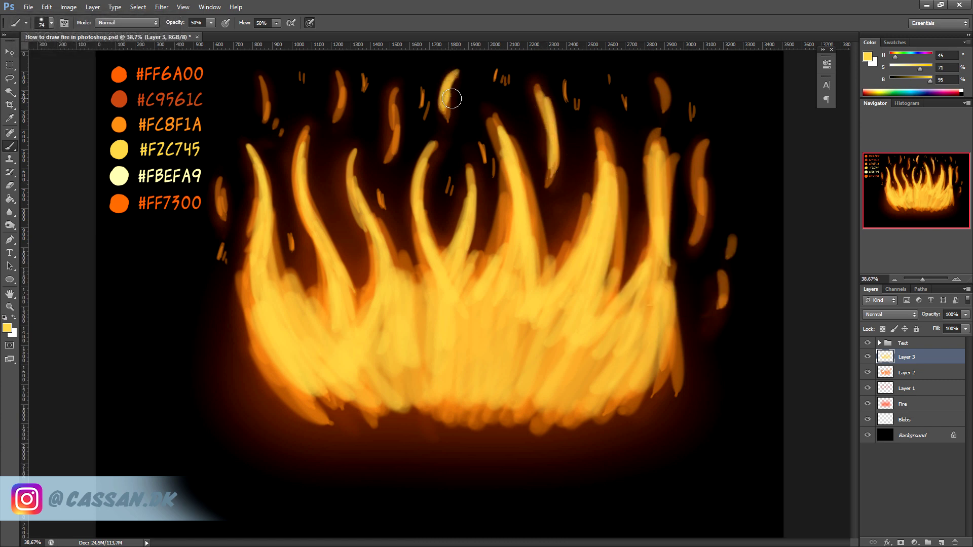
{"action": "right_click", "coordinate": [502, 132]}
{"action": "left_click_drag", "start_coordinate": [503, 132], "coordinate": [494, 132]}
{"action": "key", "text": "Return"}
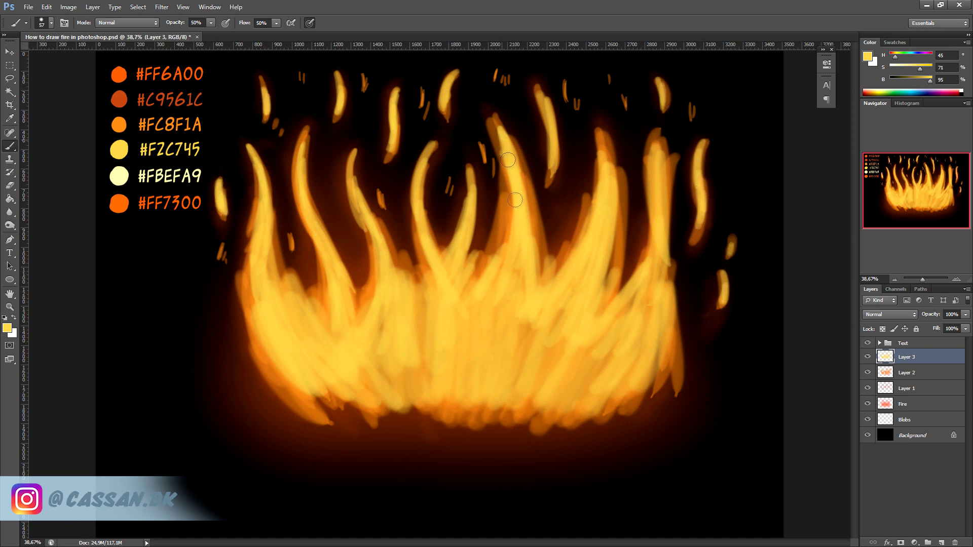
Step: Set a 119 px brush and brighten the right, central and outer flame tongues with yellow
{"action": "right_click", "coordinate": [602, 316]}
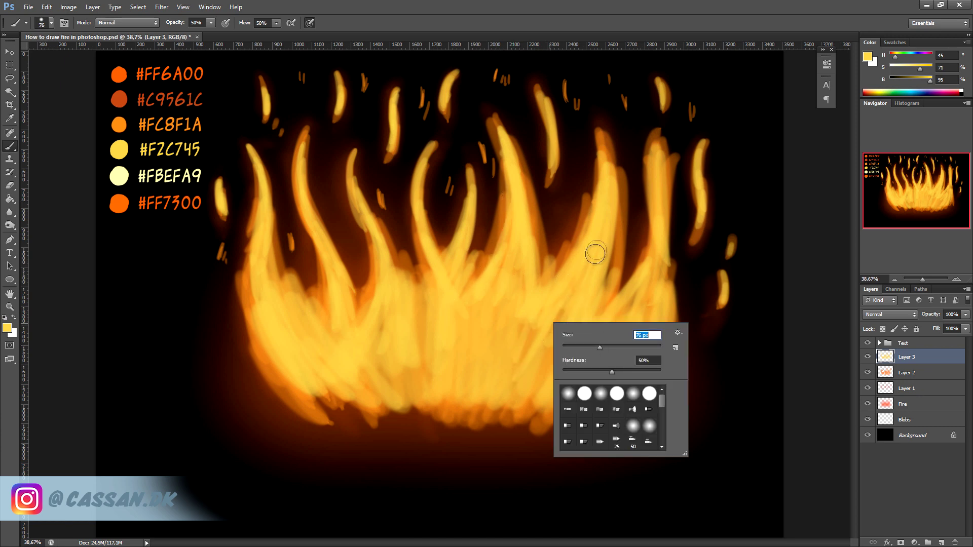
{"action": "key", "text": "Return"}
{"action": "right_click", "coordinate": [593, 278]}
{"action": "type", "text": "119"}
{"action": "key", "text": "Return"}
{"action": "mouse_move", "coordinate": [552, 333]}
{"action": "left_mouse_down"}
{"action": "mouse_move", "coordinate": [636, 287]}
{"action": "mouse_move", "coordinate": [657, 175]}
{"action": "left_mouse_up"}
{"action": "left_click_drag", "start_coordinate": [629, 284], "coordinate": [676, 234]}
{"action": "left_click_drag", "start_coordinate": [624, 304], "coordinate": [621, 172]}
{"action": "mouse_move", "coordinate": [609, 279]}
{"action": "left_mouse_down"}
{"action": "mouse_move", "coordinate": [527, 209]}
{"action": "mouse_move", "coordinate": [522, 269]}
{"action": "left_mouse_up"}
{"action": "mouse_move", "coordinate": [436, 329]}
{"action": "left_mouse_down"}
{"action": "mouse_move", "coordinate": [382, 247]}
{"action": "mouse_move", "coordinate": [317, 317]}
{"action": "mouse_move", "coordinate": [513, 300]}
{"action": "mouse_move", "coordinate": [600, 321]}
{"action": "mouse_move", "coordinate": [515, 282]}
{"action": "mouse_move", "coordinate": [554, 283]}
{"action": "mouse_move", "coordinate": [582, 218]}
{"action": "mouse_move", "coordinate": [600, 125]}
{"action": "left_mouse_up"}
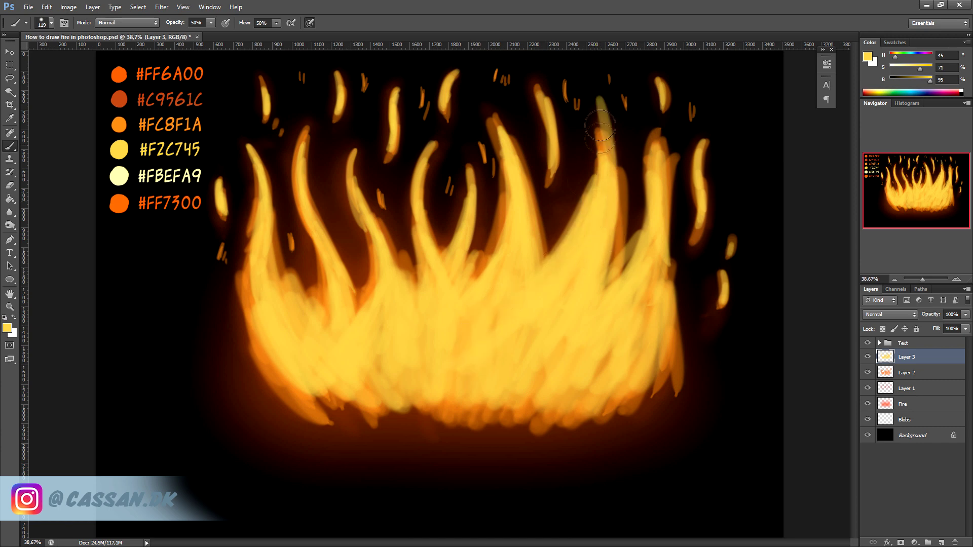
{"action": "left_click_drag", "start_coordinate": [507, 152], "coordinate": [495, 108]}
{"action": "mouse_move", "coordinate": [319, 152]}
{"action": "left_mouse_down"}
{"action": "mouse_move", "coordinate": [310, 130]}
{"action": "mouse_move", "coordinate": [304, 228]}
{"action": "left_mouse_up"}
{"action": "left_click_drag", "start_coordinate": [365, 253], "coordinate": [355, 162]}
{"action": "mouse_move", "coordinate": [679, 254]}
{"action": "left_mouse_down"}
{"action": "mouse_move", "coordinate": [659, 131]}
{"action": "mouse_move", "coordinate": [634, 261]}
{"action": "mouse_move", "coordinate": [337, 380]}
{"action": "mouse_move", "coordinate": [396, 378]}
{"action": "mouse_move", "coordinate": [473, 295]}
{"action": "mouse_move", "coordinate": [574, 367]}
{"action": "left_mouse_up"}
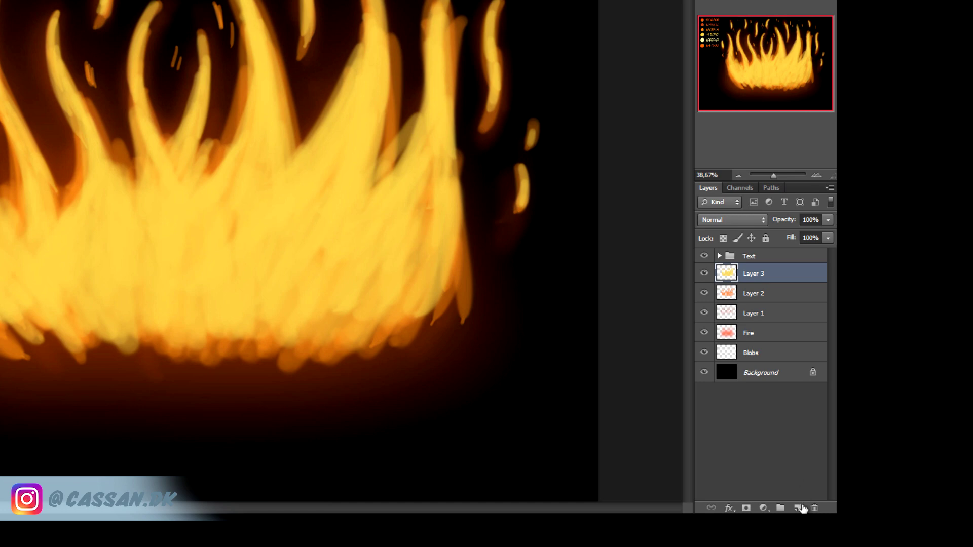
Step: Add Layer 4, pick the #FBEFA9 pale yellow, and highlight the left flames
{"action": "left_click", "coordinate": [802, 508]}
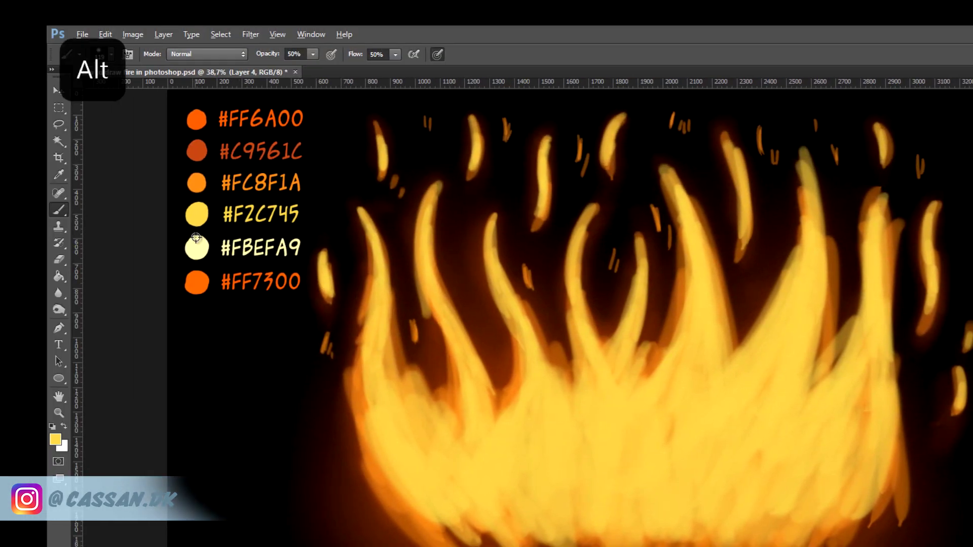
{"action": "left_click", "coordinate": [195, 247], "text": "alt"}
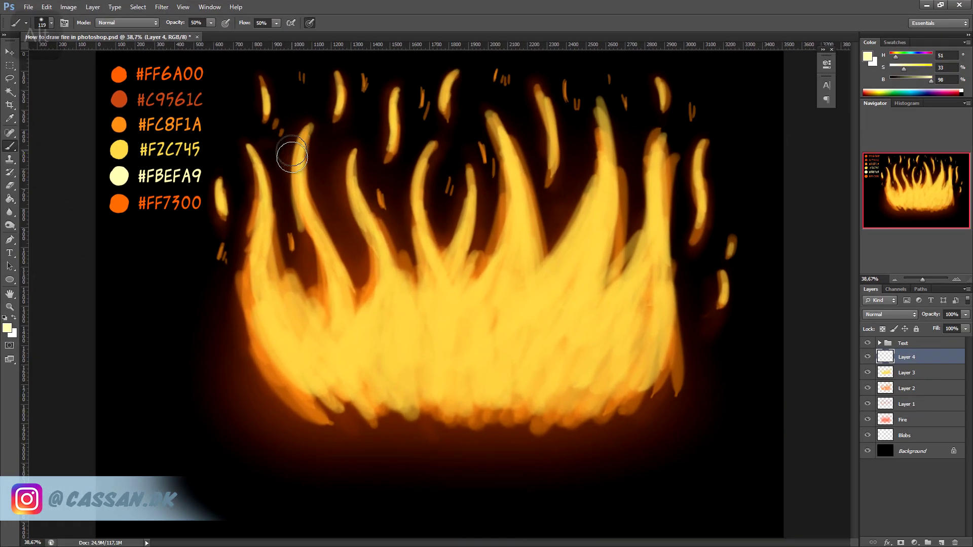
{"action": "left_click_drag", "start_coordinate": [307, 129], "coordinate": [337, 345]}
{"action": "mouse_move", "coordinate": [248, 157]}
{"action": "left_mouse_down"}
{"action": "mouse_move", "coordinate": [268, 305]}
{"action": "mouse_move", "coordinate": [365, 387]}
{"action": "left_mouse_up"}
{"action": "mouse_move", "coordinate": [355, 145]}
{"action": "left_mouse_down"}
{"action": "mouse_move", "coordinate": [384, 286]}
{"action": "mouse_move", "coordinate": [375, 370]}
{"action": "left_mouse_up"}
Step: Paint pale yellow highlights down the middle, central and right flames
{"action": "left_click_drag", "start_coordinate": [436, 147], "coordinate": [386, 359]}
{"action": "left_click_drag", "start_coordinate": [469, 175], "coordinate": [451, 304]}
{"action": "left_click_drag", "start_coordinate": [507, 114], "coordinate": [481, 350]}
{"action": "mouse_move", "coordinate": [606, 119]}
{"action": "left_mouse_down"}
{"action": "mouse_move", "coordinate": [598, 252]}
{"action": "mouse_move", "coordinate": [532, 332]}
{"action": "left_mouse_up"}
{"action": "left_click_drag", "start_coordinate": [578, 238], "coordinate": [533, 293]}
{"action": "mouse_move", "coordinate": [474, 337]}
{"action": "left_mouse_down"}
{"action": "mouse_move", "coordinate": [601, 227]}
{"action": "mouse_move", "coordinate": [507, 324]}
{"action": "left_mouse_up"}
Step: Highlight the rightmost flames and brighten the lower flame mass in pale yellow
{"action": "left_click_drag", "start_coordinate": [604, 192], "coordinate": [609, 339]}
{"action": "left_click_drag", "start_coordinate": [659, 140], "coordinate": [654, 385]}
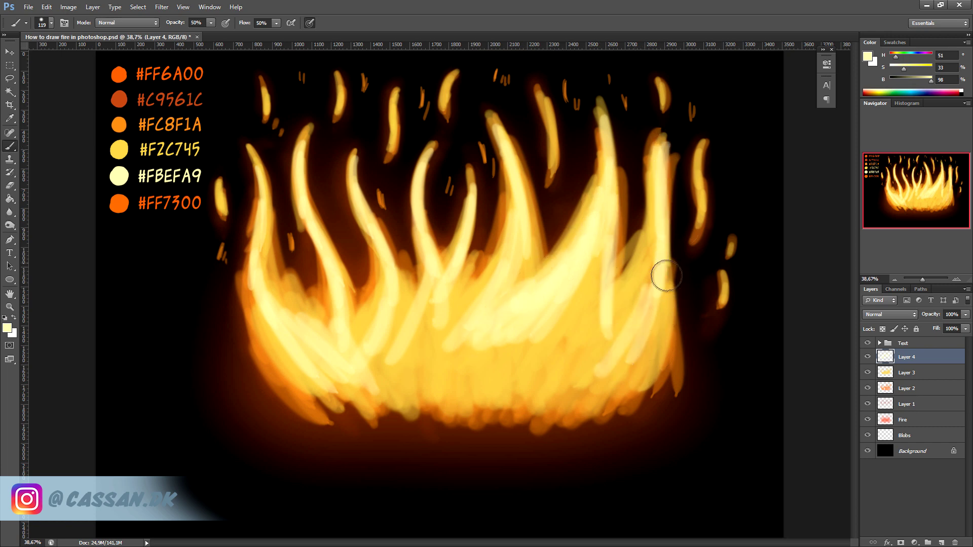
{"action": "left_click_drag", "start_coordinate": [666, 276], "coordinate": [633, 355]}
{"action": "left_click_drag", "start_coordinate": [644, 309], "coordinate": [600, 322]}
{"action": "mouse_move", "coordinate": [608, 259]}
{"action": "left_mouse_down"}
{"action": "mouse_move", "coordinate": [569, 320]}
{"action": "mouse_move", "coordinate": [455, 360]}
{"action": "mouse_move", "coordinate": [406, 402]}
{"action": "mouse_move", "coordinate": [363, 333]}
{"action": "mouse_move", "coordinate": [355, 355]}
{"action": "left_mouse_up"}
{"action": "mouse_move", "coordinate": [257, 202]}
{"action": "left_mouse_down"}
{"action": "mouse_move", "coordinate": [351, 343]}
{"action": "mouse_move", "coordinate": [279, 341]}
{"action": "mouse_move", "coordinate": [319, 365]}
{"action": "mouse_move", "coordinate": [257, 257]}
{"action": "mouse_move", "coordinate": [286, 293]}
{"action": "mouse_move", "coordinate": [314, 223]}
{"action": "mouse_move", "coordinate": [319, 332]}
{"action": "mouse_move", "coordinate": [341, 322]}
{"action": "mouse_move", "coordinate": [379, 347]}
{"action": "mouse_move", "coordinate": [424, 152]}
{"action": "mouse_move", "coordinate": [426, 315]}
{"action": "mouse_move", "coordinate": [467, 243]}
{"action": "mouse_move", "coordinate": [453, 340]}
{"action": "mouse_move", "coordinate": [557, 285]}
{"action": "mouse_move", "coordinate": [575, 338]}
{"action": "mouse_move", "coordinate": [637, 322]}
{"action": "mouse_move", "coordinate": [613, 269]}
{"action": "mouse_move", "coordinate": [506, 269]}
{"action": "mouse_move", "coordinate": [417, 344]}
{"action": "mouse_move", "coordinate": [380, 330]}
{"action": "mouse_move", "coordinate": [506, 260]}
{"action": "mouse_move", "coordinate": [517, 319]}
{"action": "mouse_move", "coordinate": [596, 220]}
{"action": "mouse_move", "coordinate": [571, 306]}
{"action": "left_mouse_up"}
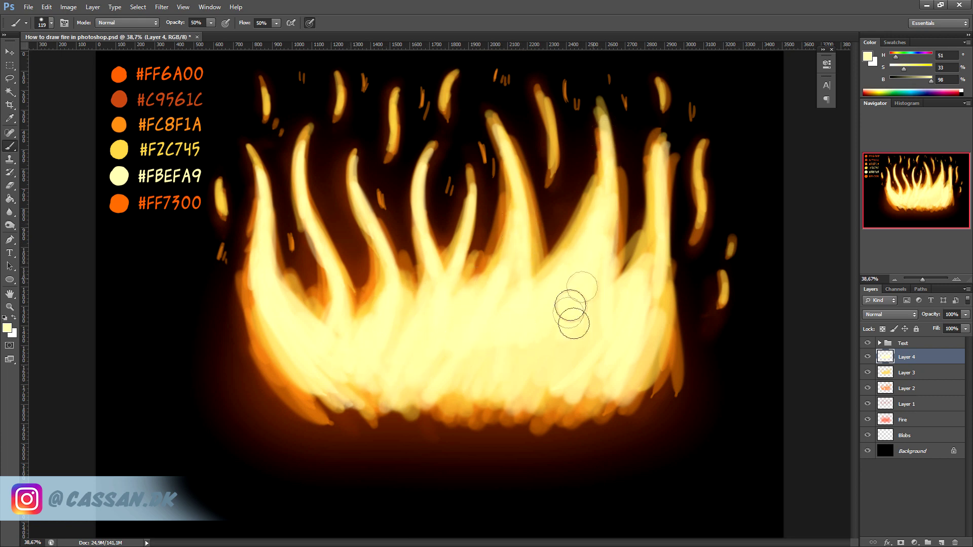
Step: Resize the brush and brighten the right flame tongue and the small far-right flame
{"action": "right_click", "coordinate": [659, 278]}
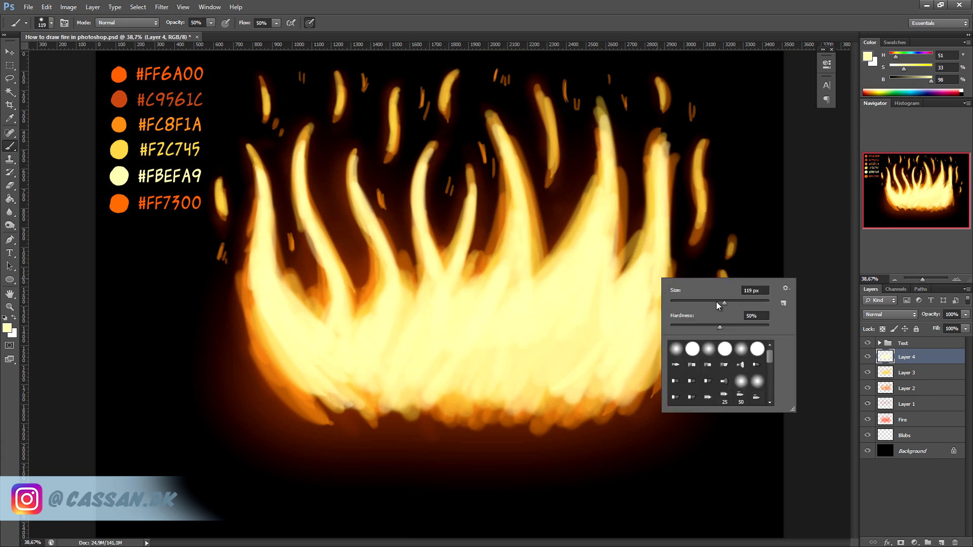
{"action": "left_click_drag", "start_coordinate": [700, 144], "coordinate": [702, 200]}
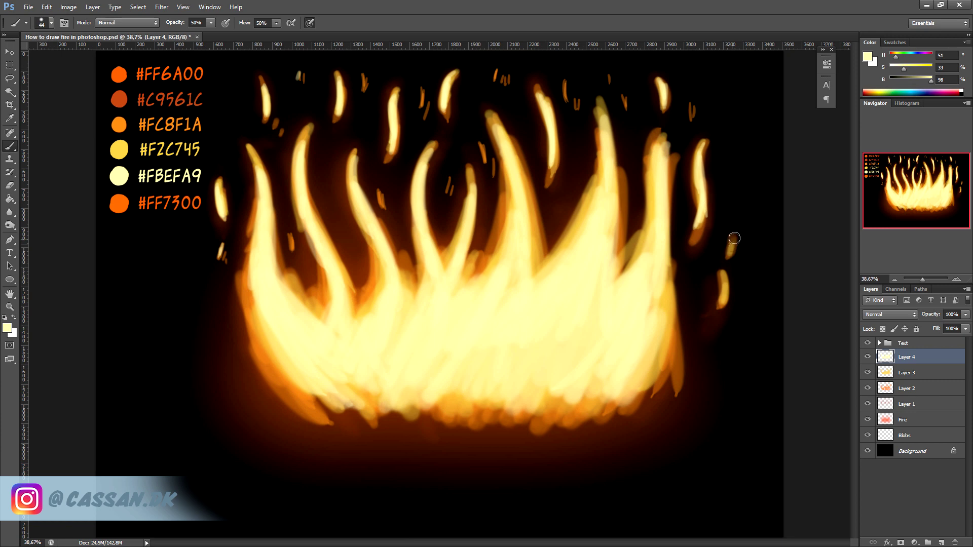
{"action": "left_click_drag", "start_coordinate": [723, 281], "coordinate": [724, 301]}
{"action": "right_click", "coordinate": [757, 252]}
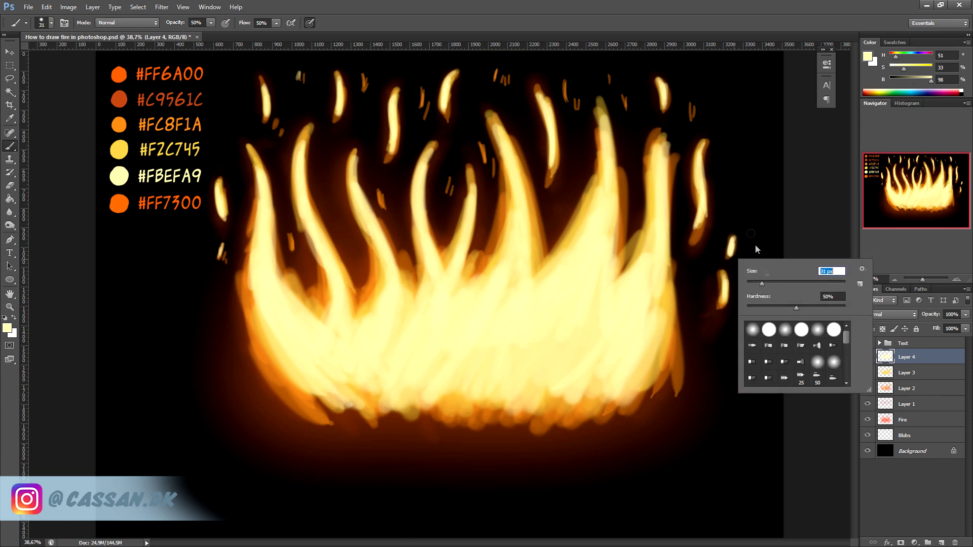
{"action": "left_click", "coordinate": [690, 109]}
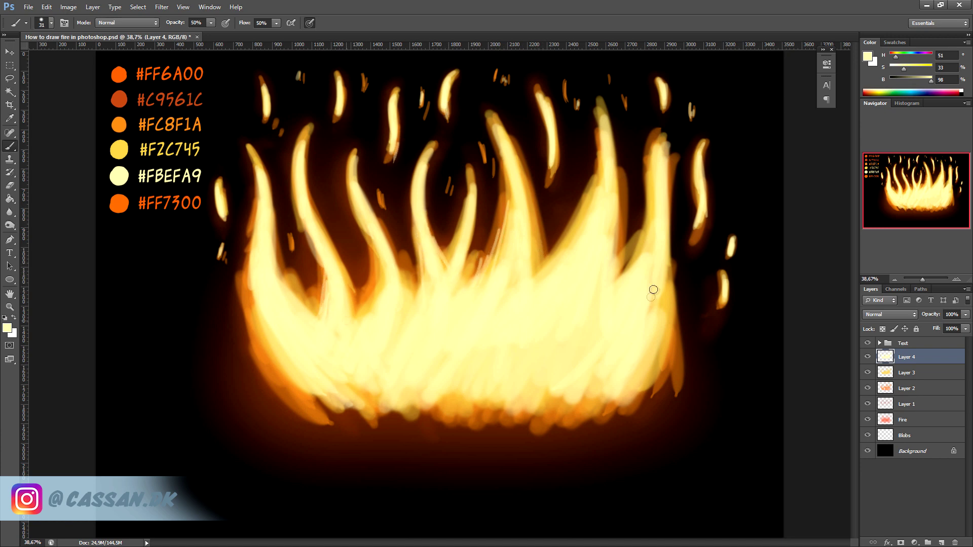
{"action": "right_click", "coordinate": [637, 314]}
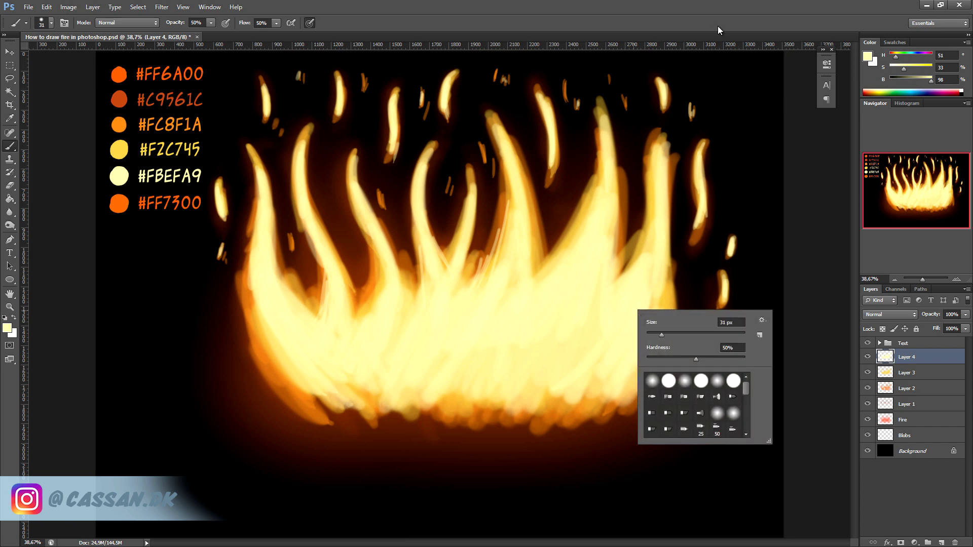
{"action": "key", "text": "Escape"}
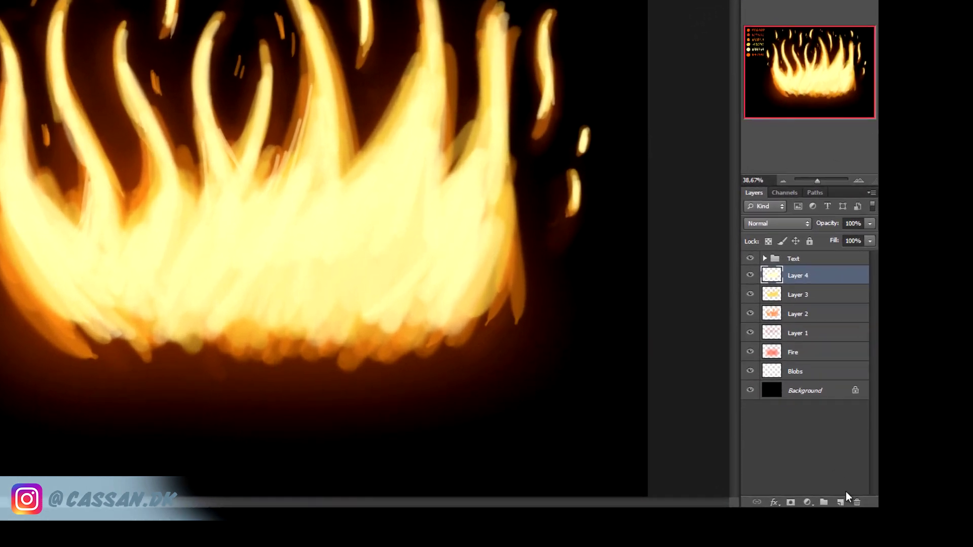
Step: Add Layer 5 and fill it entirely with #FF7300 orange
{"action": "left_click", "coordinate": [842, 502]}
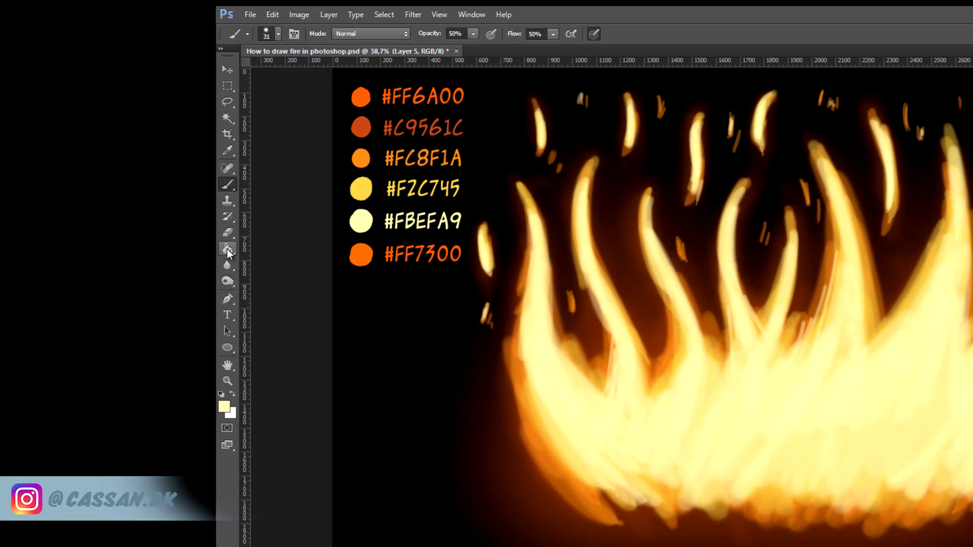
{"action": "left_click", "coordinate": [227, 249]}
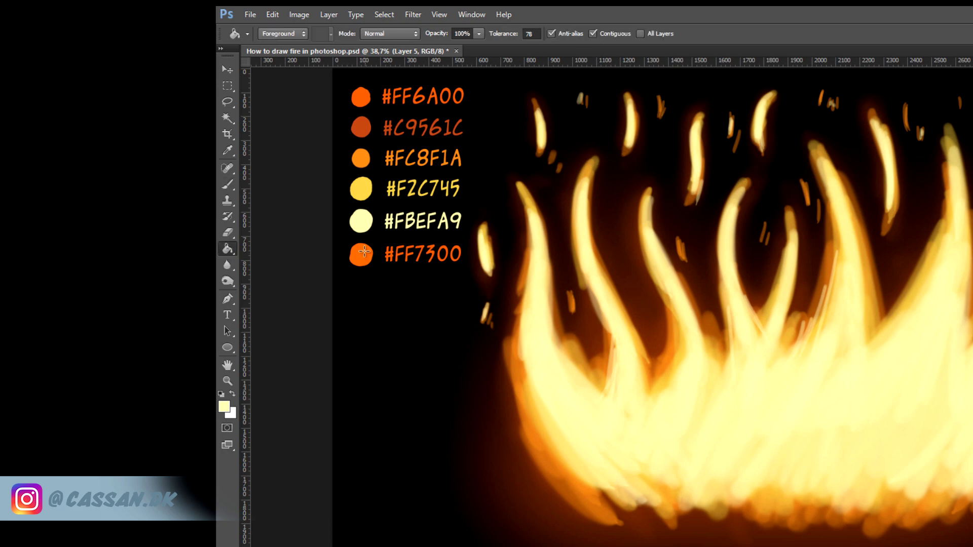
{"action": "left_click", "coordinate": [364, 252], "text": "alt"}
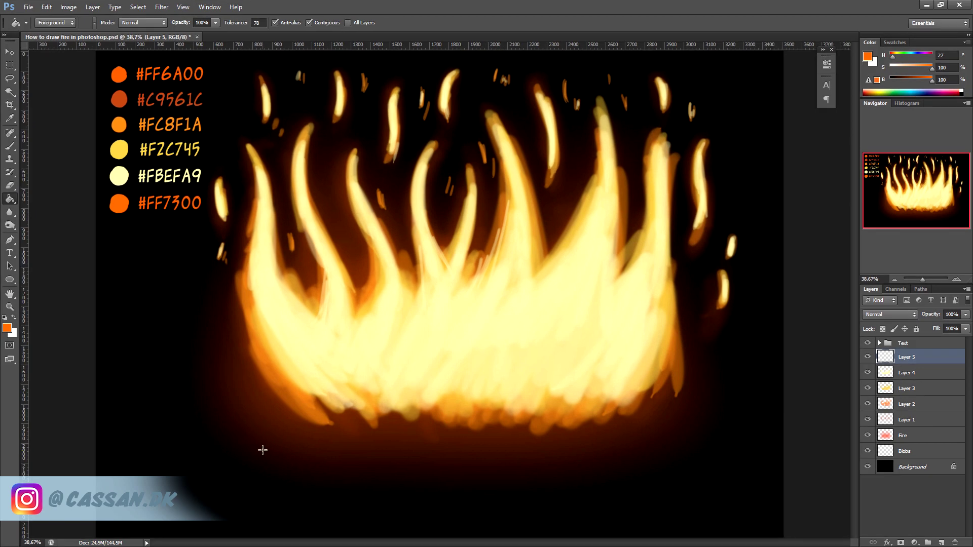
{"action": "left_click", "coordinate": [476, 306]}
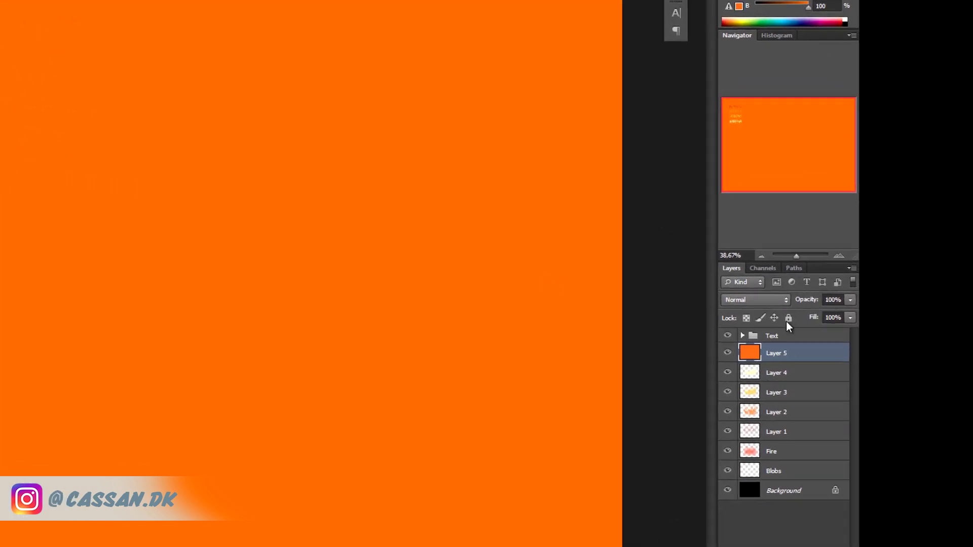
Step: Set the orange layer's blend mode to Overlay at 40% opacity
{"action": "left_click", "coordinate": [913, 313]}
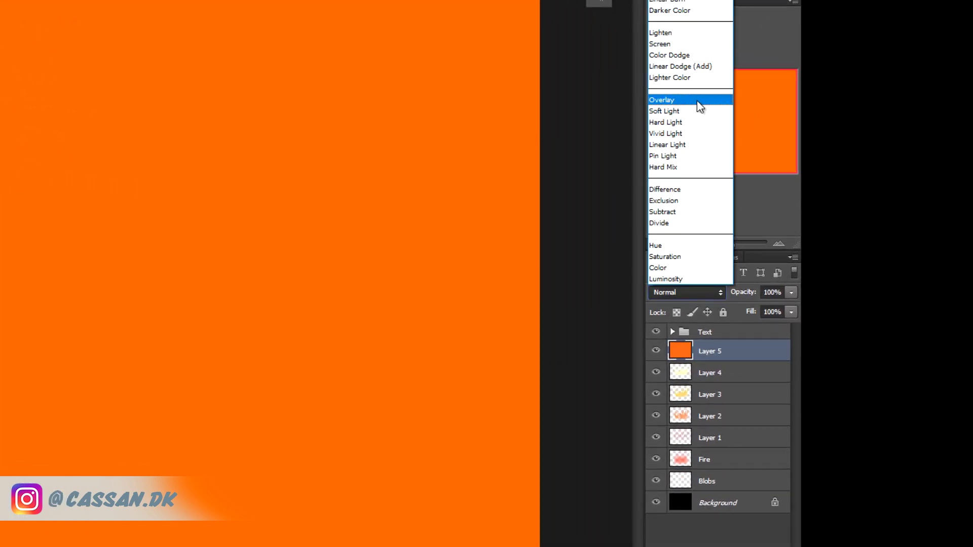
{"action": "left_click", "coordinate": [702, 102]}
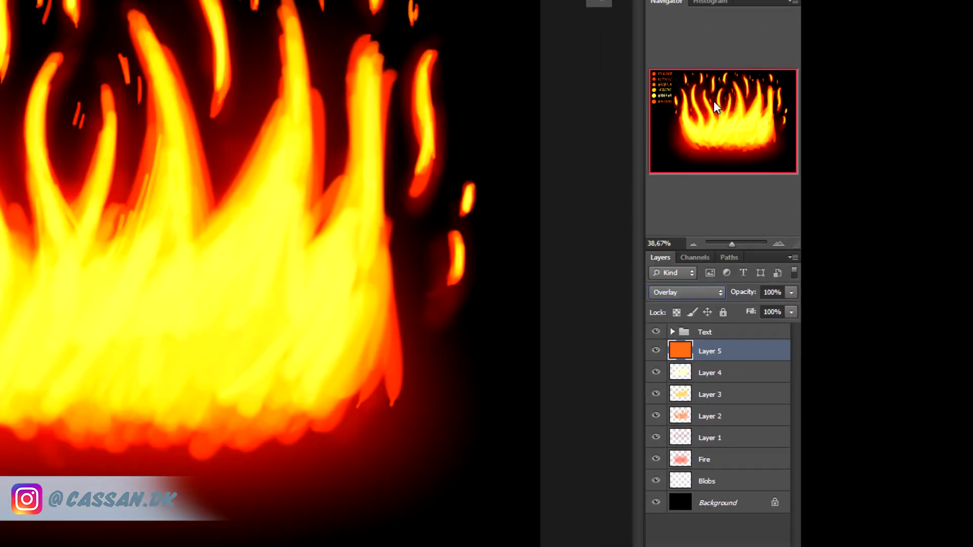
{"action": "left_click", "coordinate": [775, 292]}
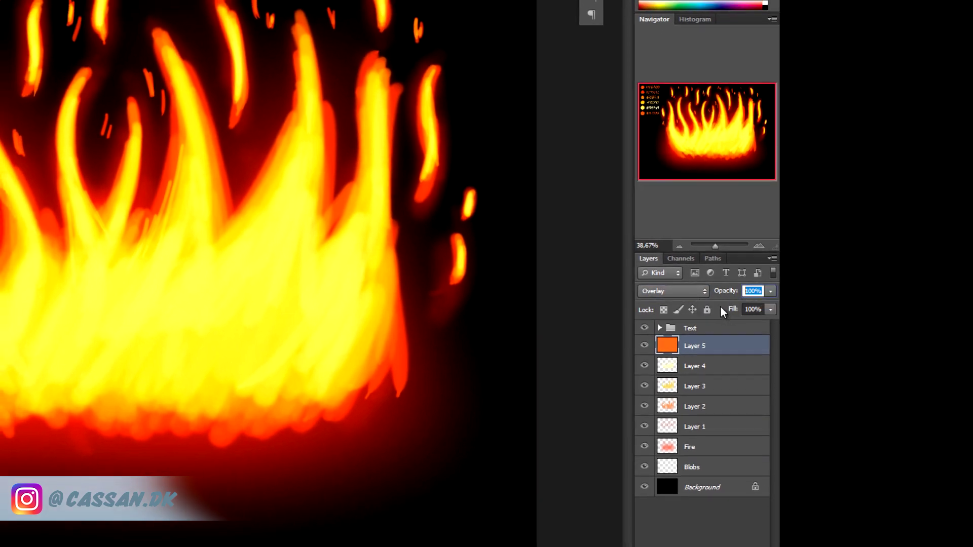
{"action": "type", "text": "40"}
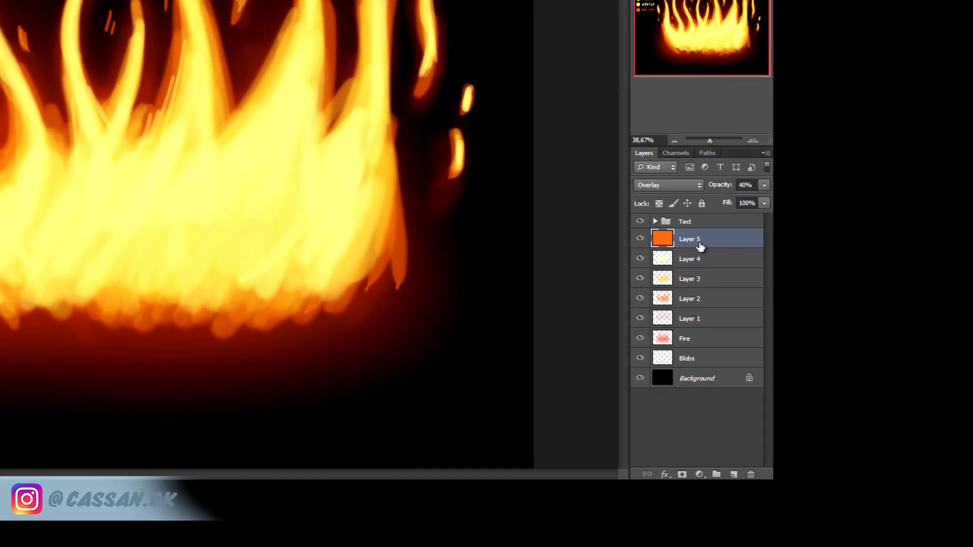
Step: Add Layer 6 and lasso the lower flame core with an 80 px feather
{"action": "left_click", "coordinate": [734, 475]}
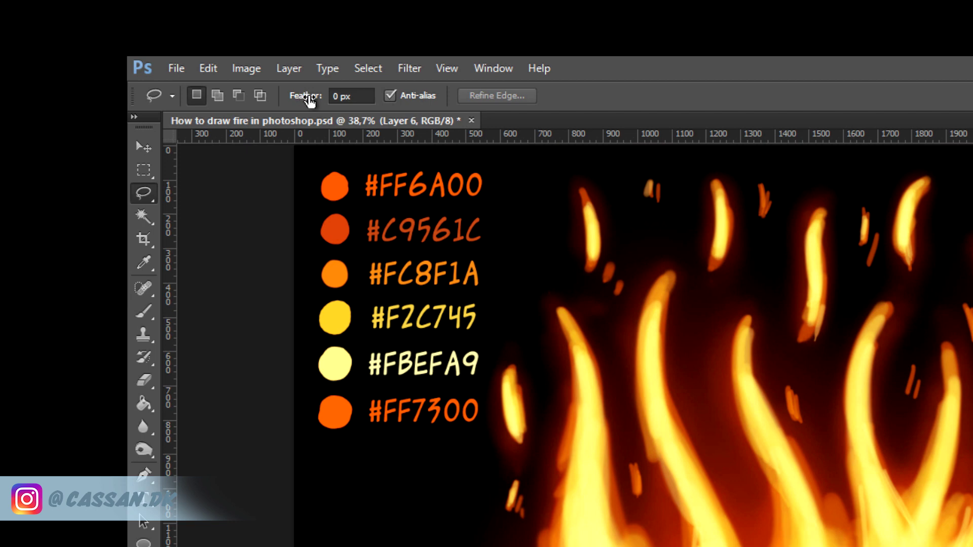
{"action": "left_click_drag", "start_coordinate": [313, 100], "coordinate": [951, 192]}
{"action": "left_click_drag", "start_coordinate": [303, 102], "coordinate": [308, 97]}
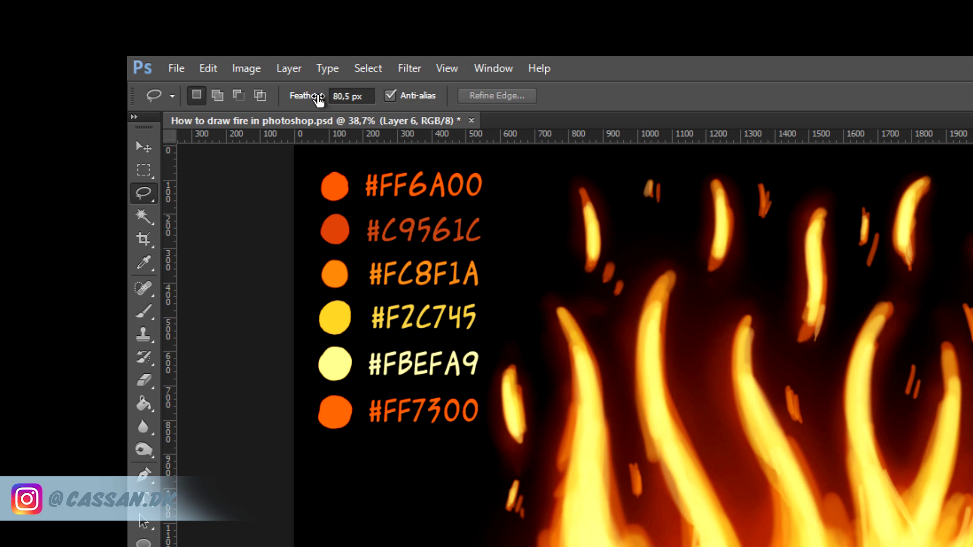
{"action": "double_click", "coordinate": [353, 96]}
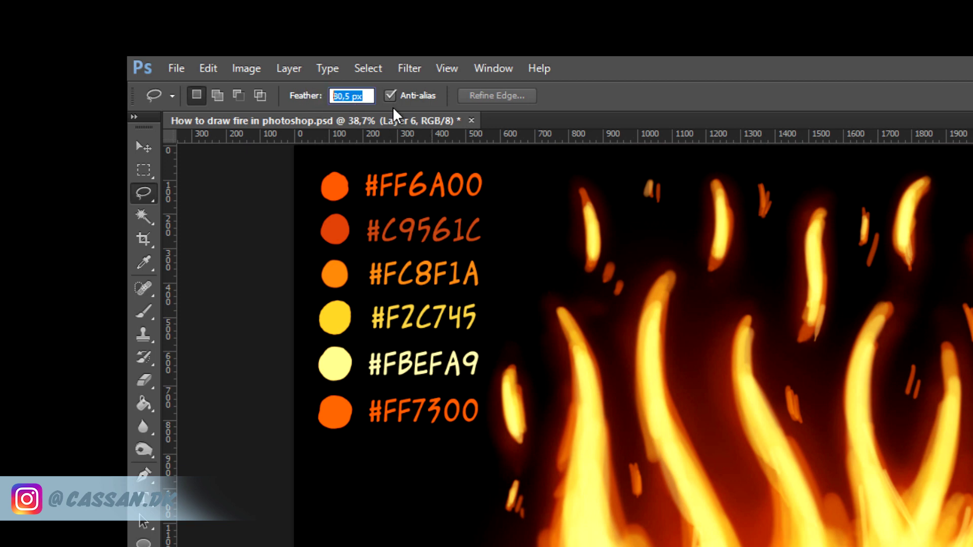
{"action": "type", "text": "80"}
{"action": "key", "text": "Return"}
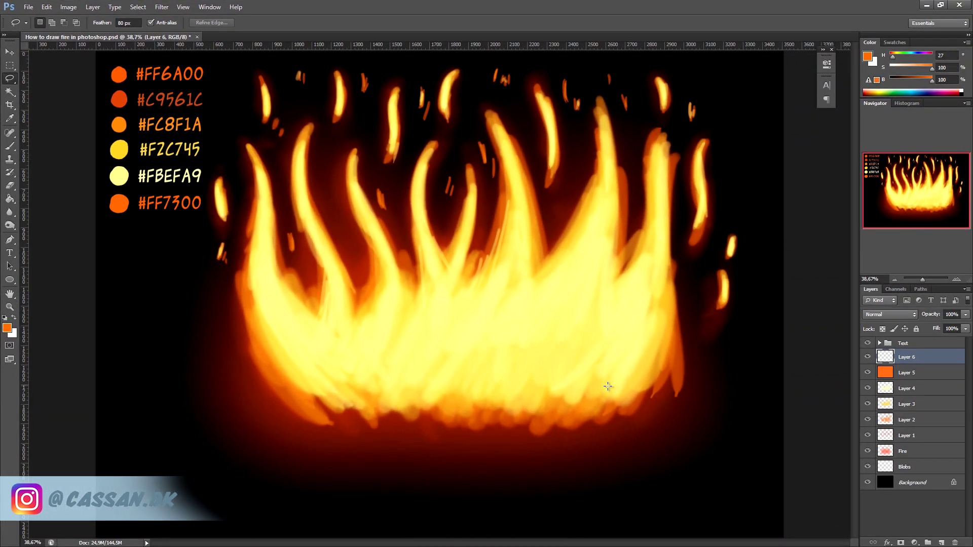
{"action": "mouse_move", "coordinate": [593, 408]}
{"action": "left_mouse_down"}
{"action": "mouse_move", "coordinate": [656, 305]}
{"action": "mouse_move", "coordinate": [594, 254]}
{"action": "mouse_move", "coordinate": [537, 284]}
{"action": "mouse_move", "coordinate": [517, 218]}
{"action": "mouse_move", "coordinate": [423, 233]}
{"action": "mouse_move", "coordinate": [400, 294]}
{"action": "mouse_move", "coordinate": [375, 309]}
{"action": "mouse_move", "coordinate": [315, 231]}
{"action": "mouse_move", "coordinate": [325, 315]}
{"action": "mouse_move", "coordinate": [263, 283]}
{"action": "mouse_move", "coordinate": [320, 405]}
{"action": "mouse_move", "coordinate": [648, 391]}
{"action": "left_mouse_up"}
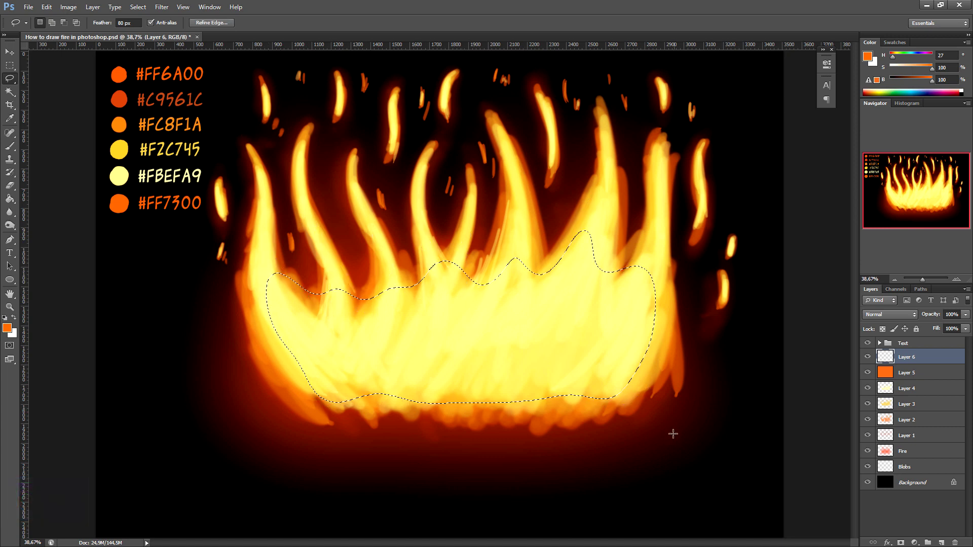
Step: Fill the feathered flame-core selection with white on Layer 6
{"action": "key", "text": "g"}
{"action": "left_click", "coordinate": [461, 348], "text": "alt"}
{"action": "key", "text": "ctrl+alt+z"}
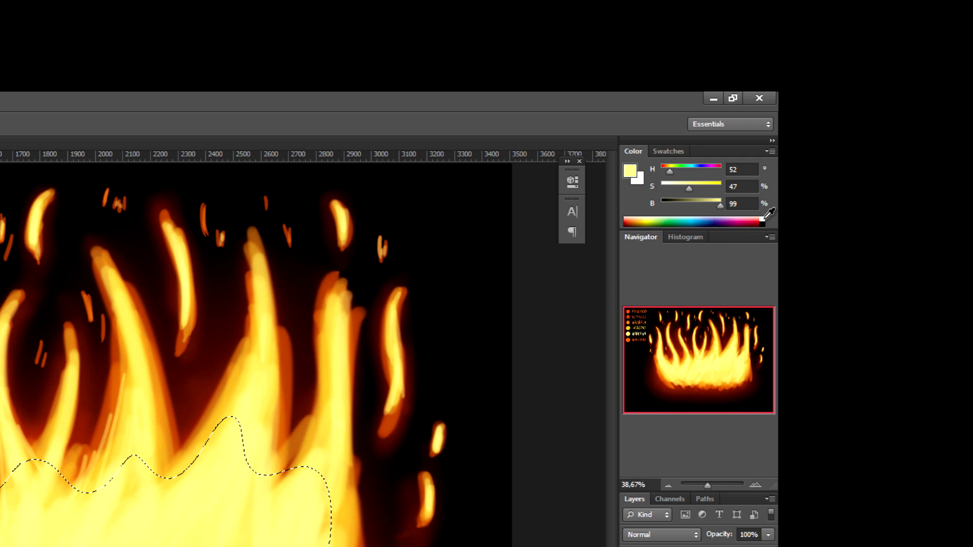
{"action": "left_click", "coordinate": [764, 221]}
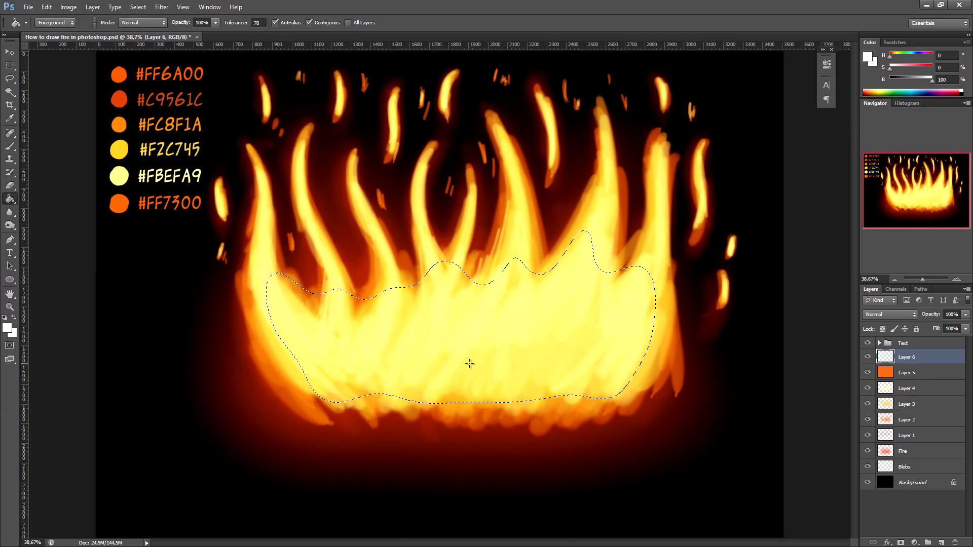
{"action": "left_click", "coordinate": [470, 362]}
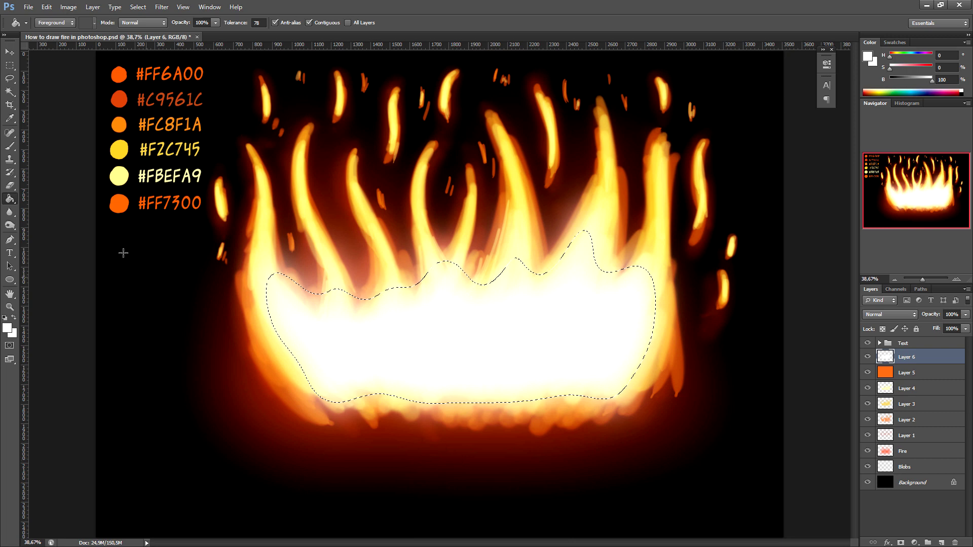
Step: Deselect and lower Layer 6 opacity to about 70%
{"action": "left_click", "coordinate": [9, 79]}
{"action": "key", "text": "ctrl+d"}
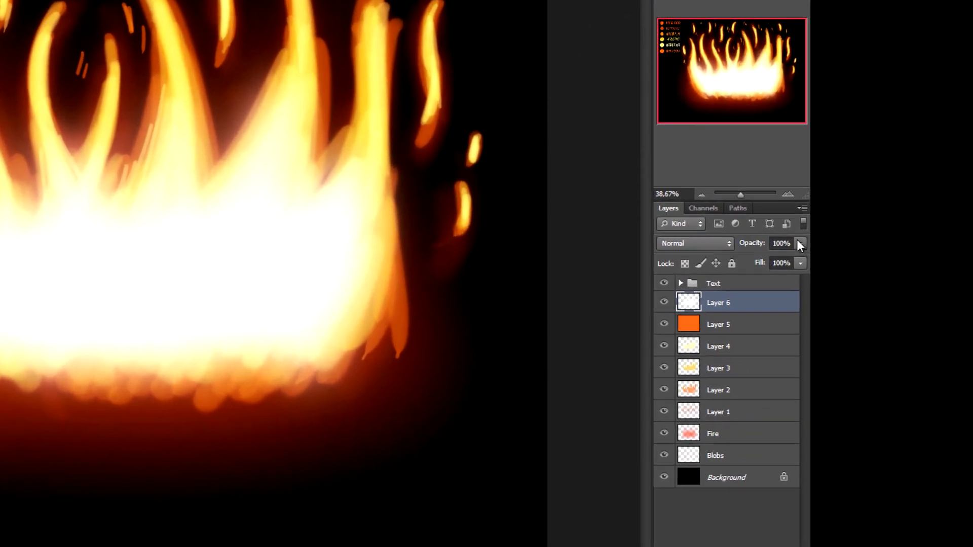
{"action": "left_click", "coordinate": [800, 244]}
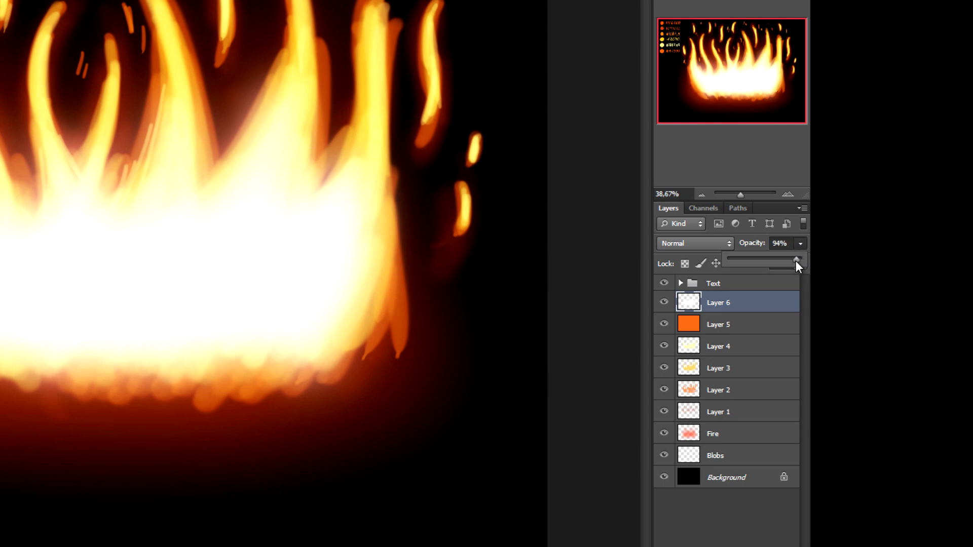
{"action": "left_click_drag", "start_coordinate": [786, 266], "coordinate": [773, 269]}
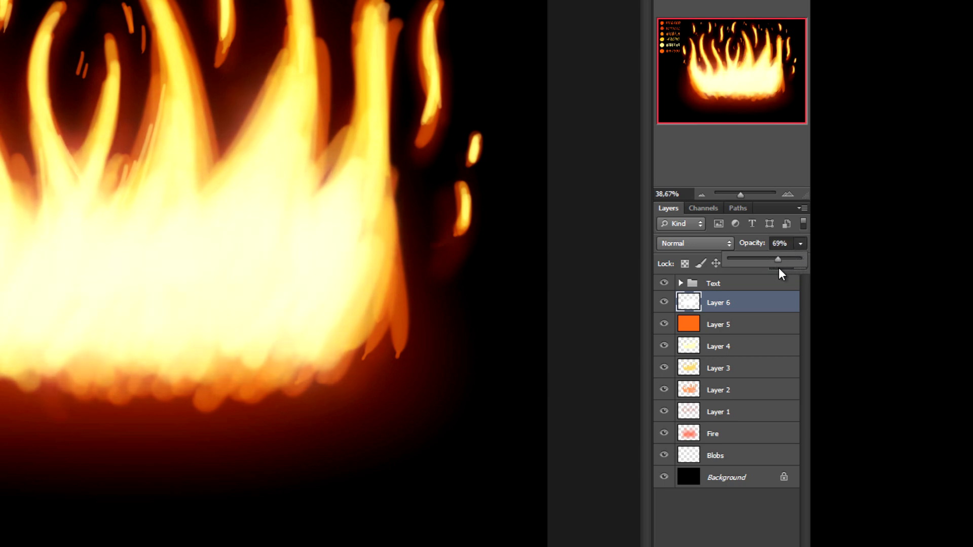